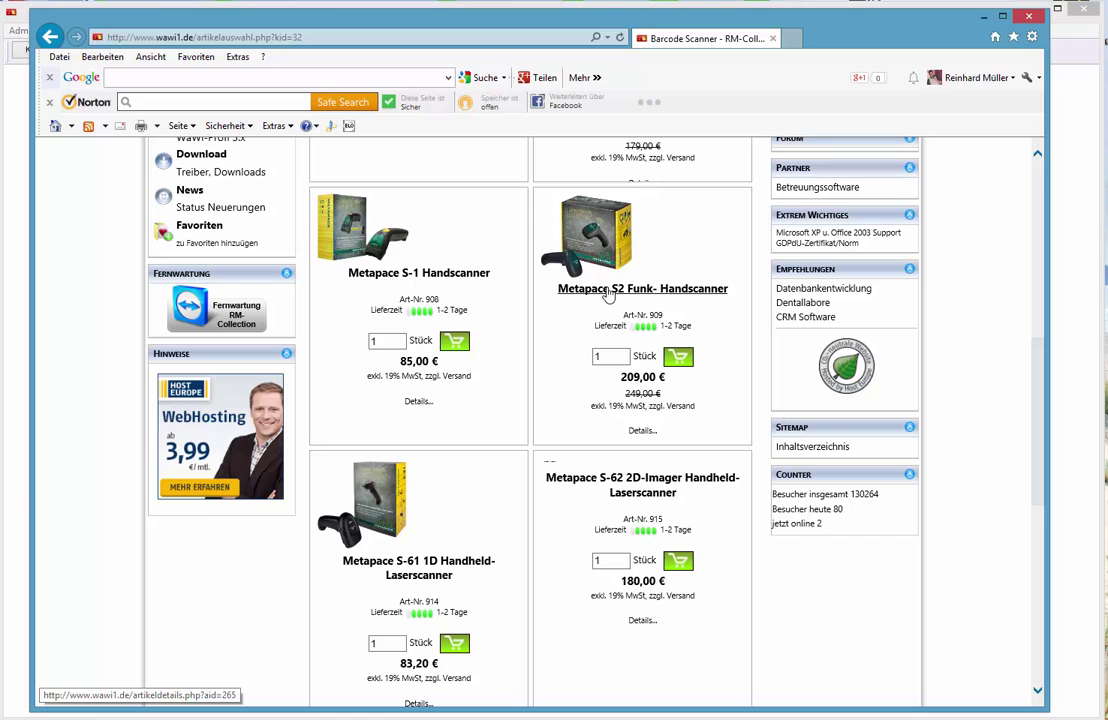
Switch to mda1.txt in Notepad++ and enlarge its window so the whole EAN list has room
left_click(983, 17)
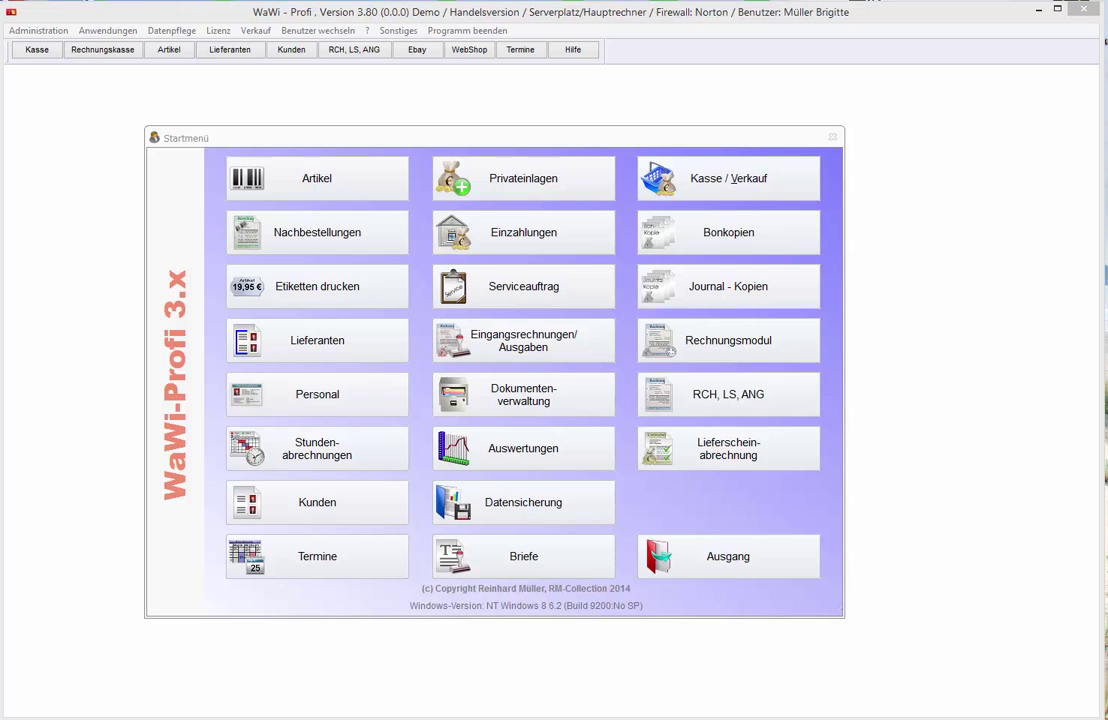
key("alt+Tab")
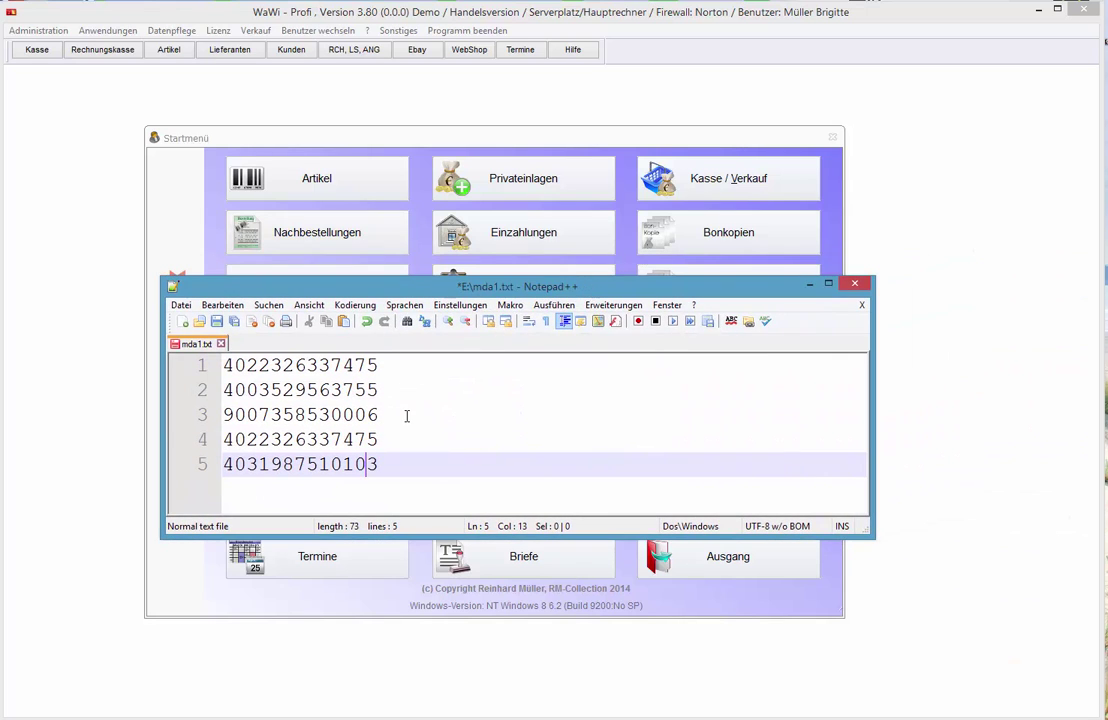
key("End")
left_click_drag(412, 538, 440, 633)
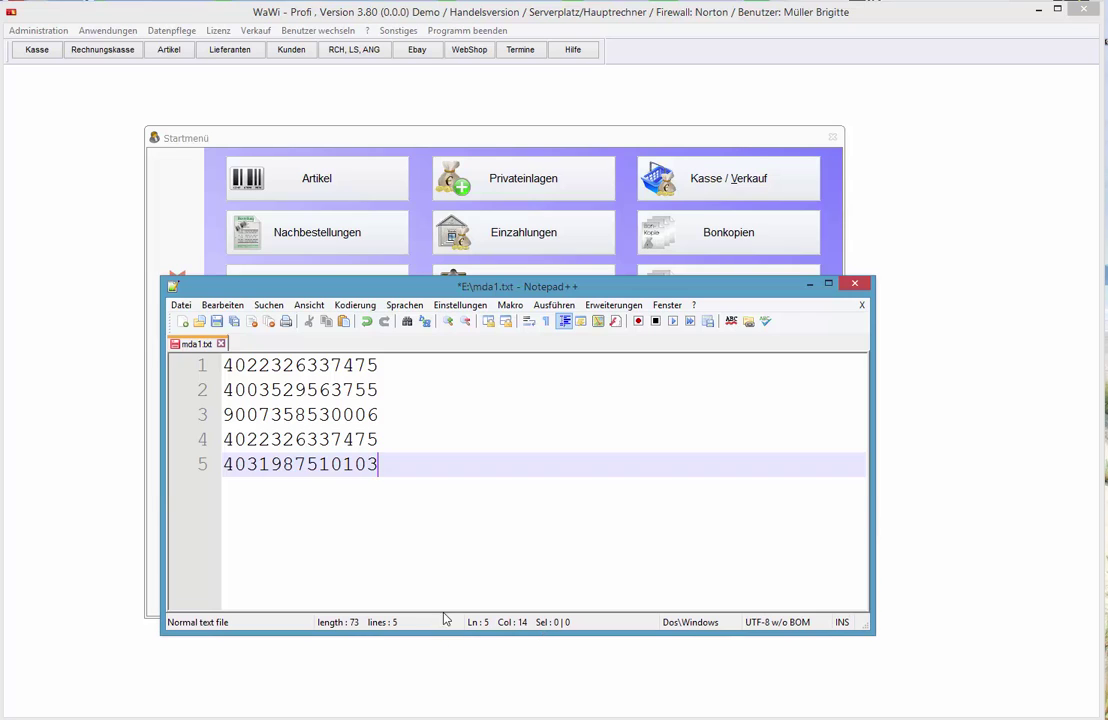
left_click_drag(395, 469, 206, 434)
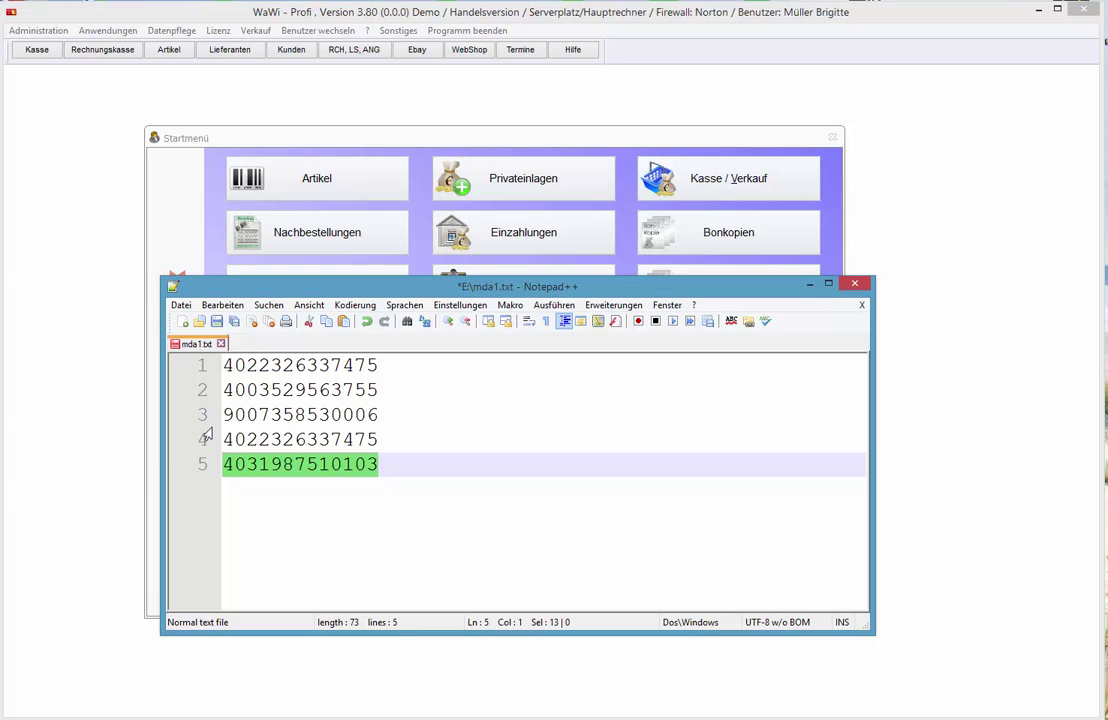
key("Delete")
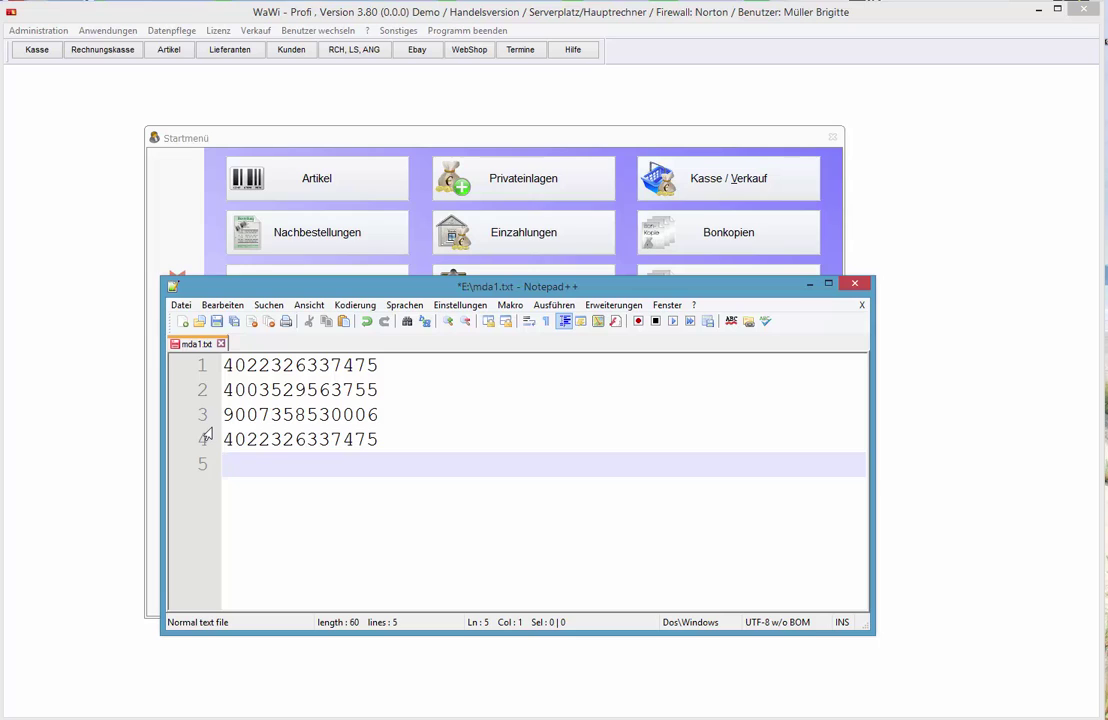
type("4031987510103")
key("Return")
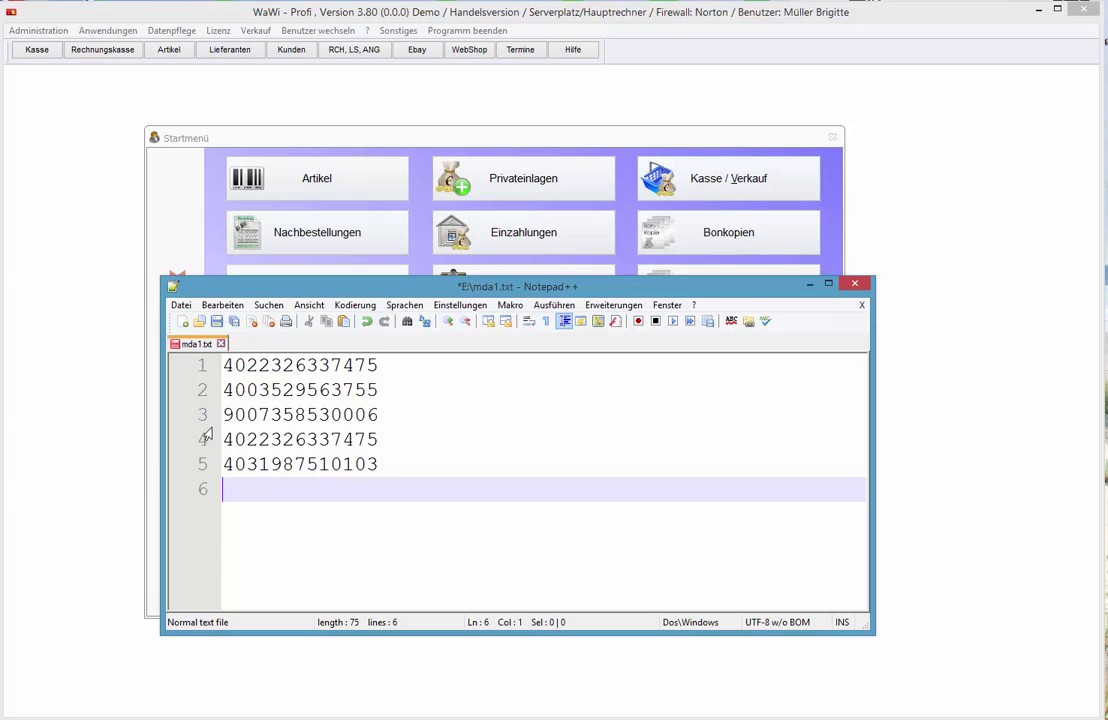
left_click(180, 305)
left_click(242, 334)
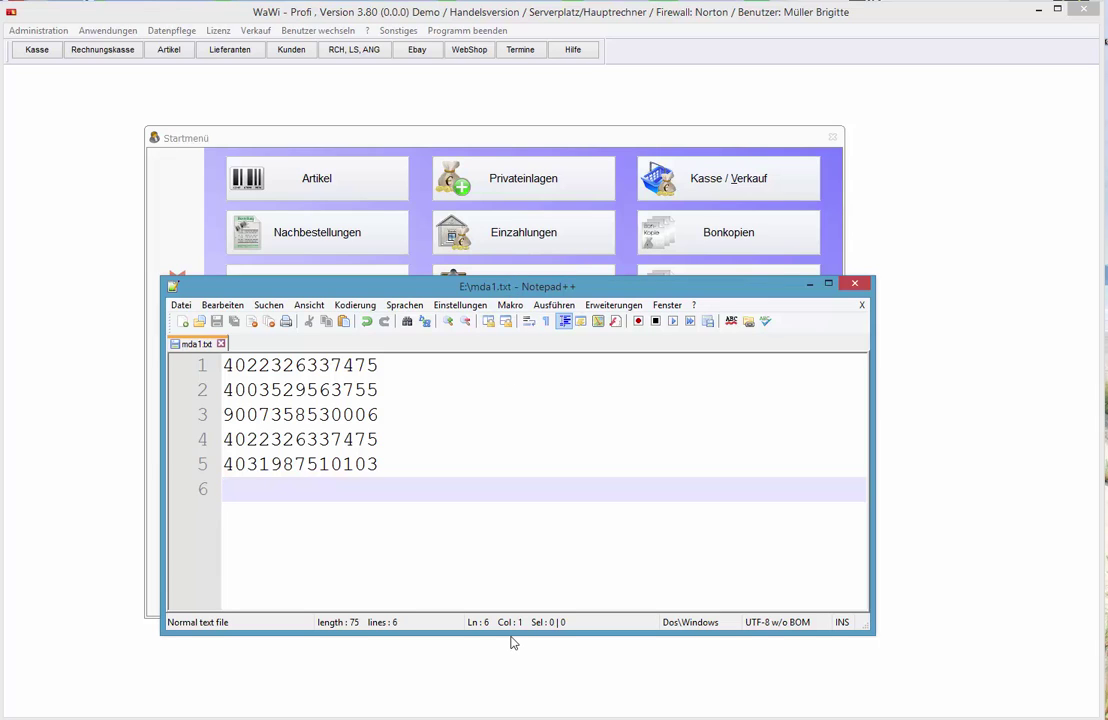
left_click_drag(510, 635, 513, 545)
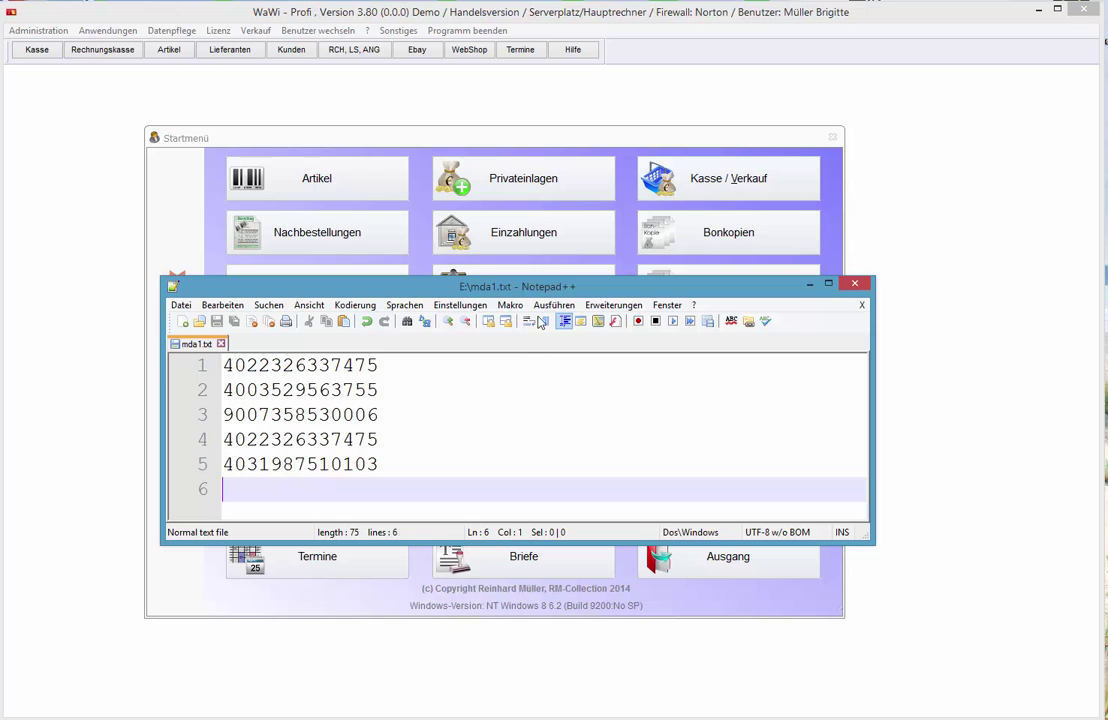
left_click_drag(538, 292, 567, 598)
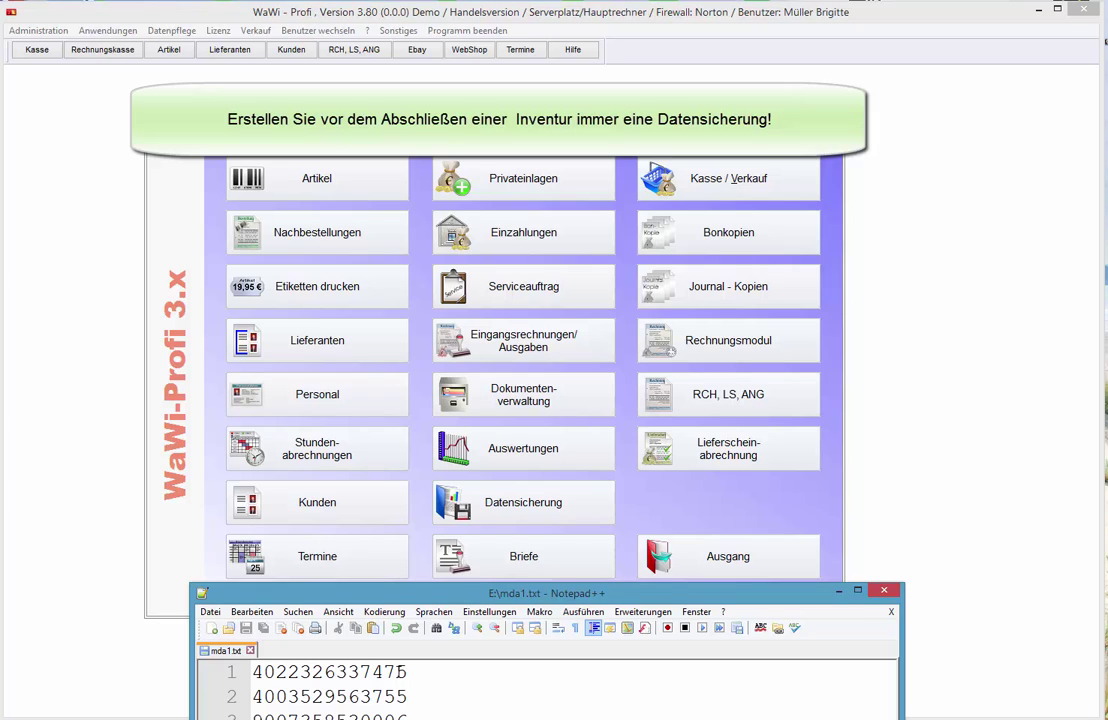
double_click(337, 670)
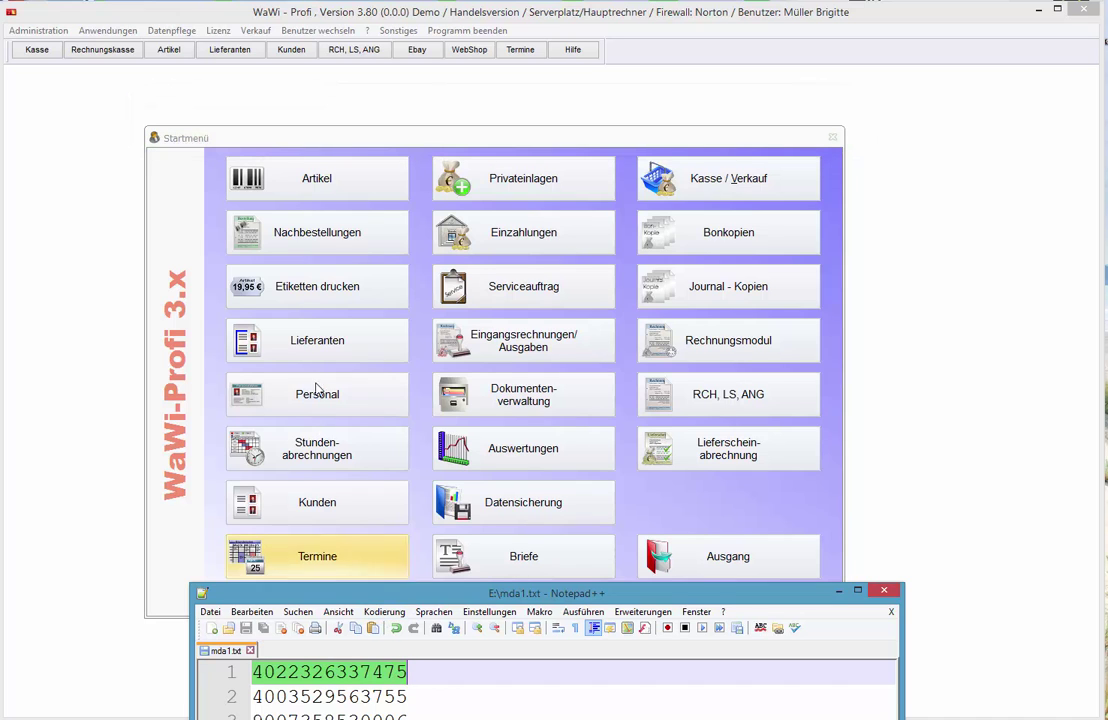
left_click(363, 178)
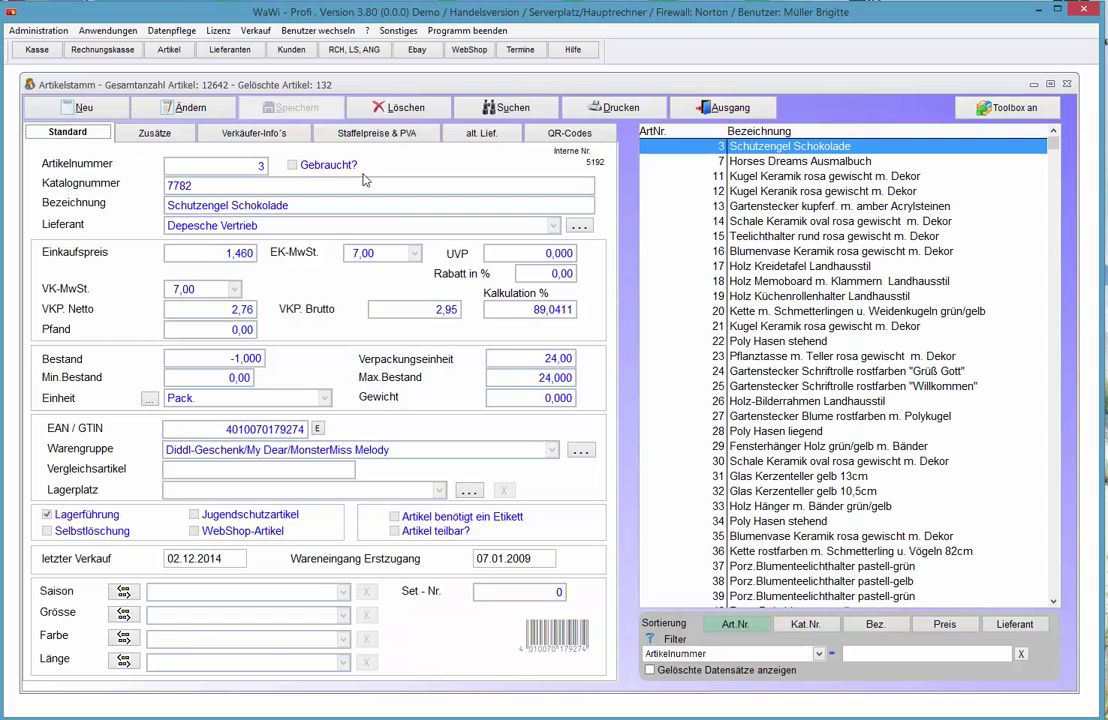
type("4022326337475")
key("Return")
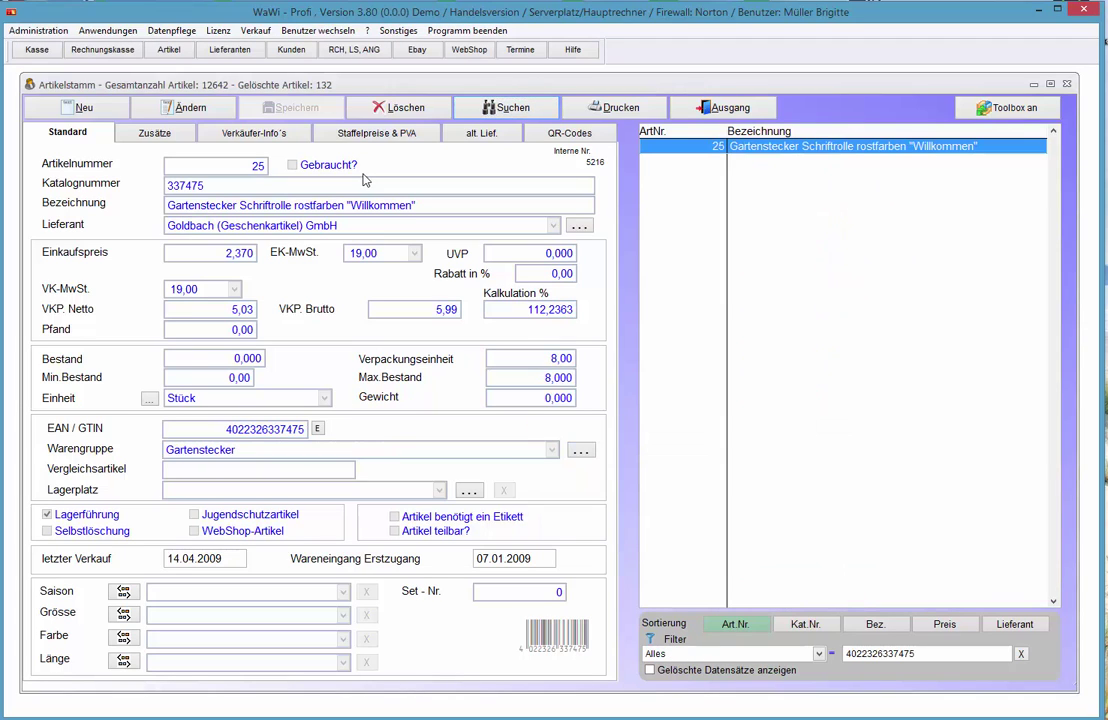
key("Escape")
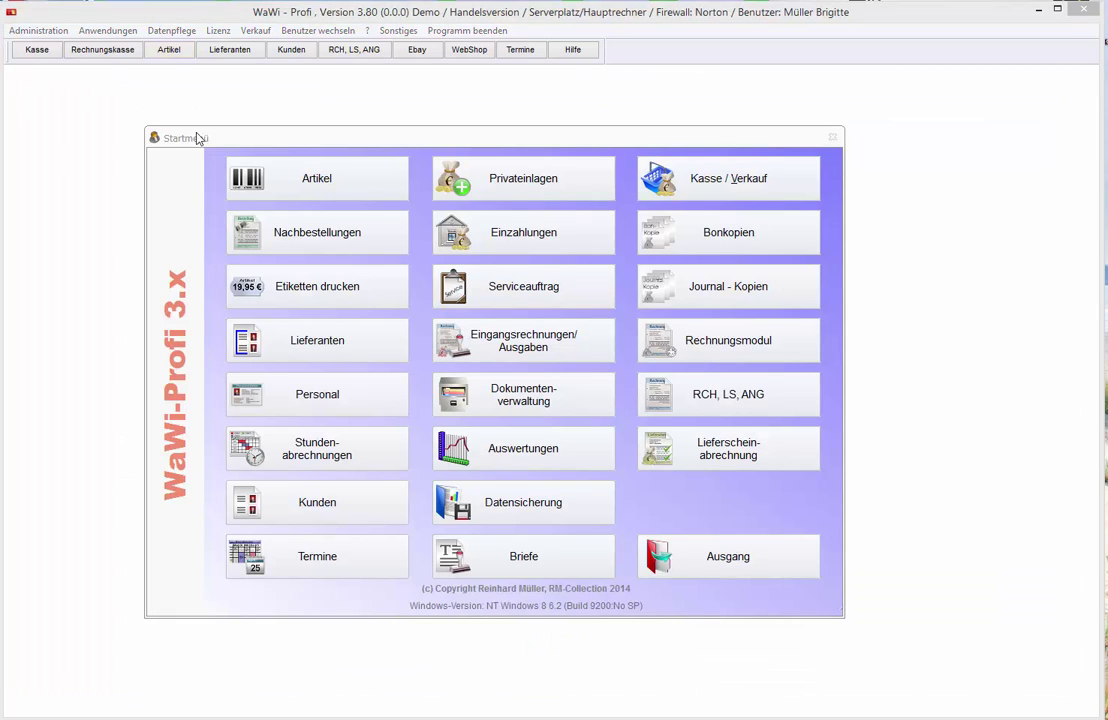
left_click(114, 31)
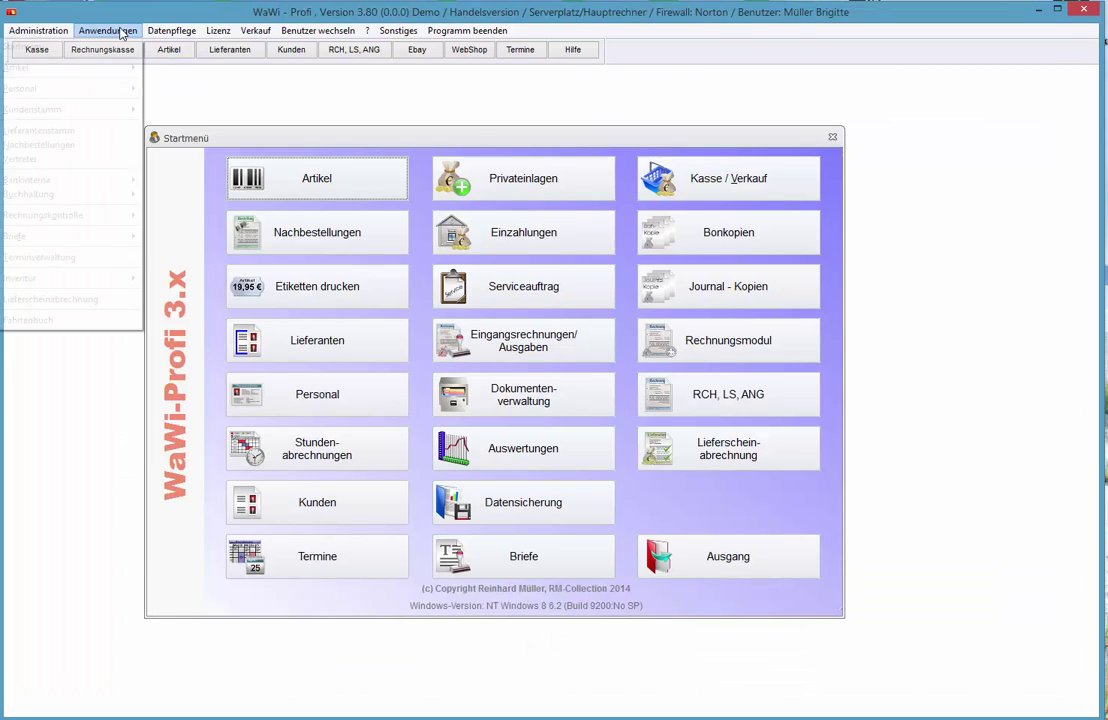
key("Down")
key("Down")
key("Down")
key("Down")
key("Down")
key("Down")
key("Down")
key("Down")
key("Down")
key("Down")
key("Down")
key("Down")
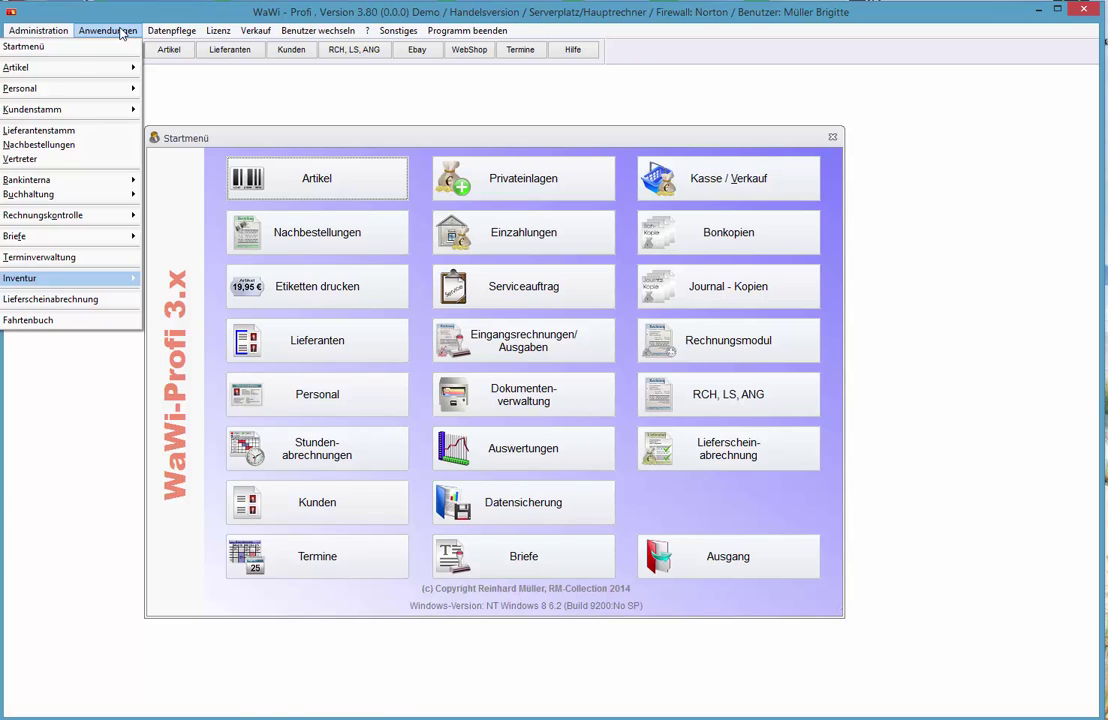
key("alt+Tab")
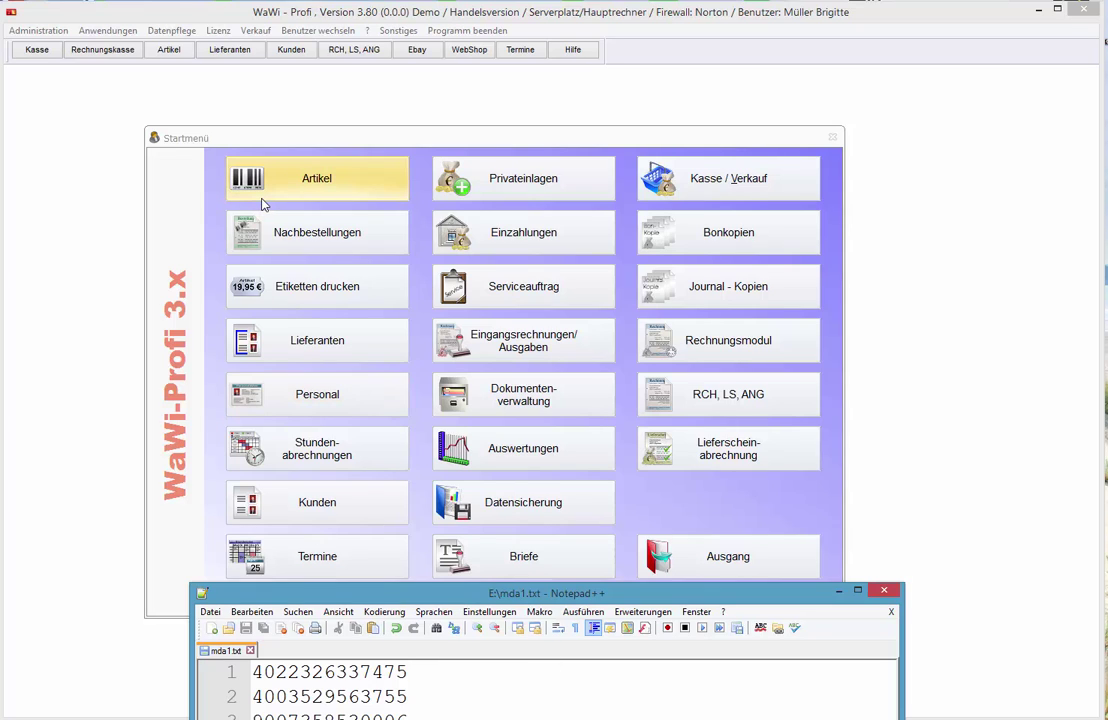
Try to start the MDA inventory from WaWi-Profi's Inventur functions
left_click(116, 31)
key("Up")
key("Up")
key("Up")
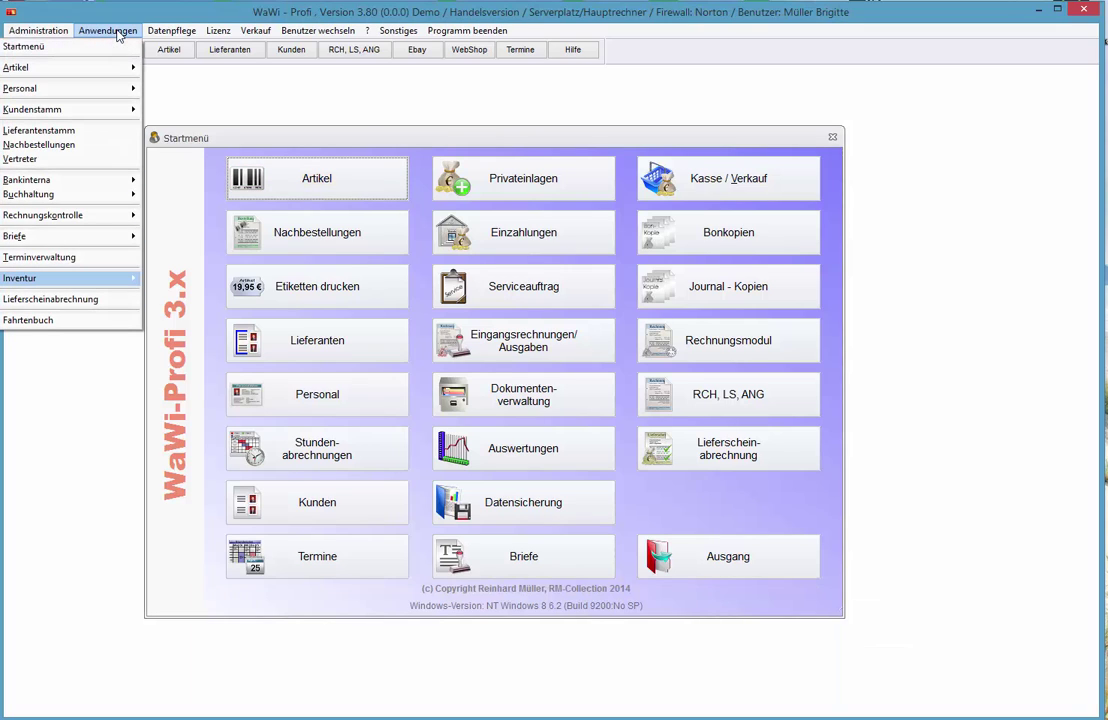
key("Right")
key("Return")
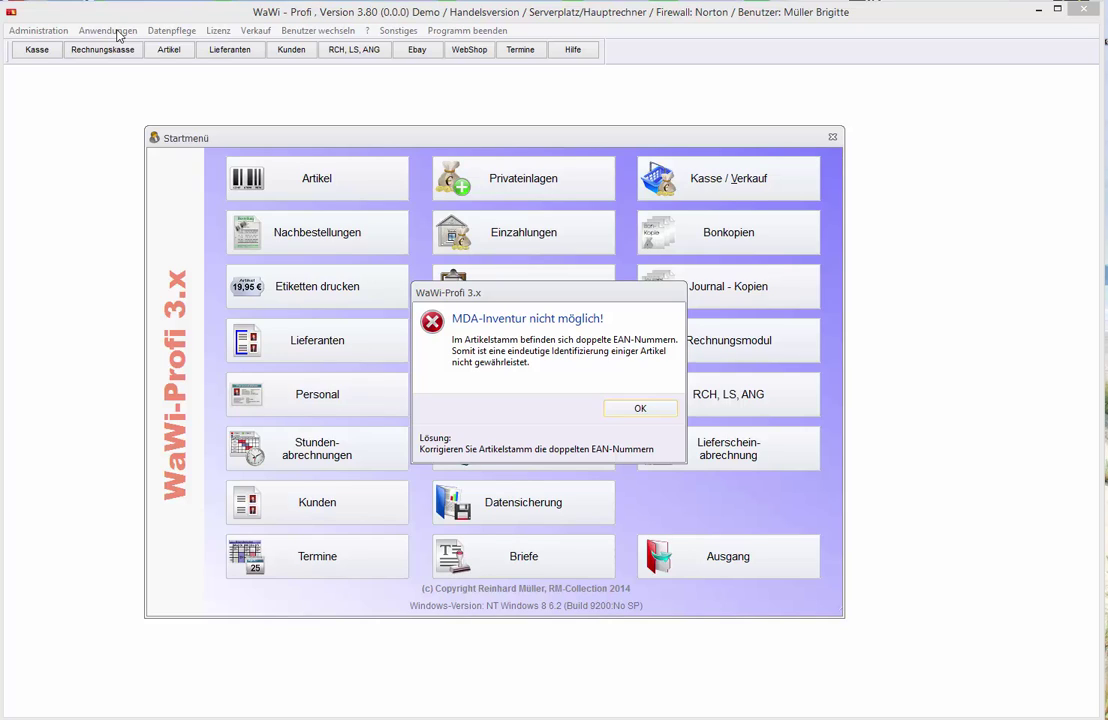
key("Return")
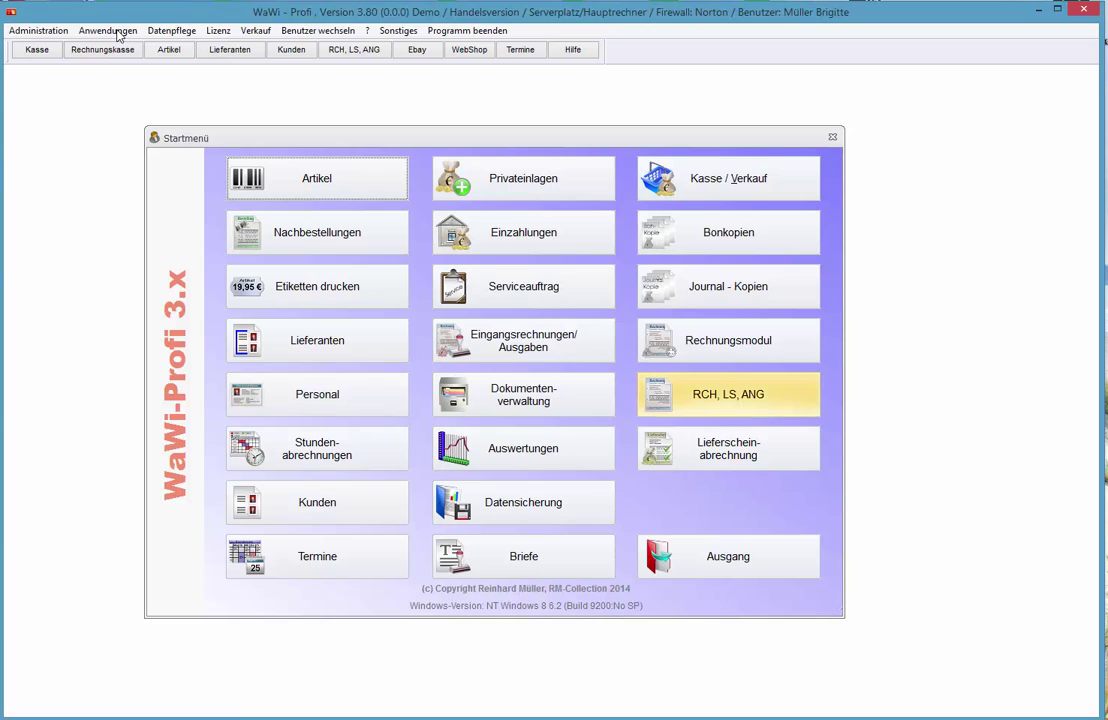
Switch to mda1.txt in Notepad++ and highlight the whole EAN list, followed by only the first EAN
key("alt+Tab")
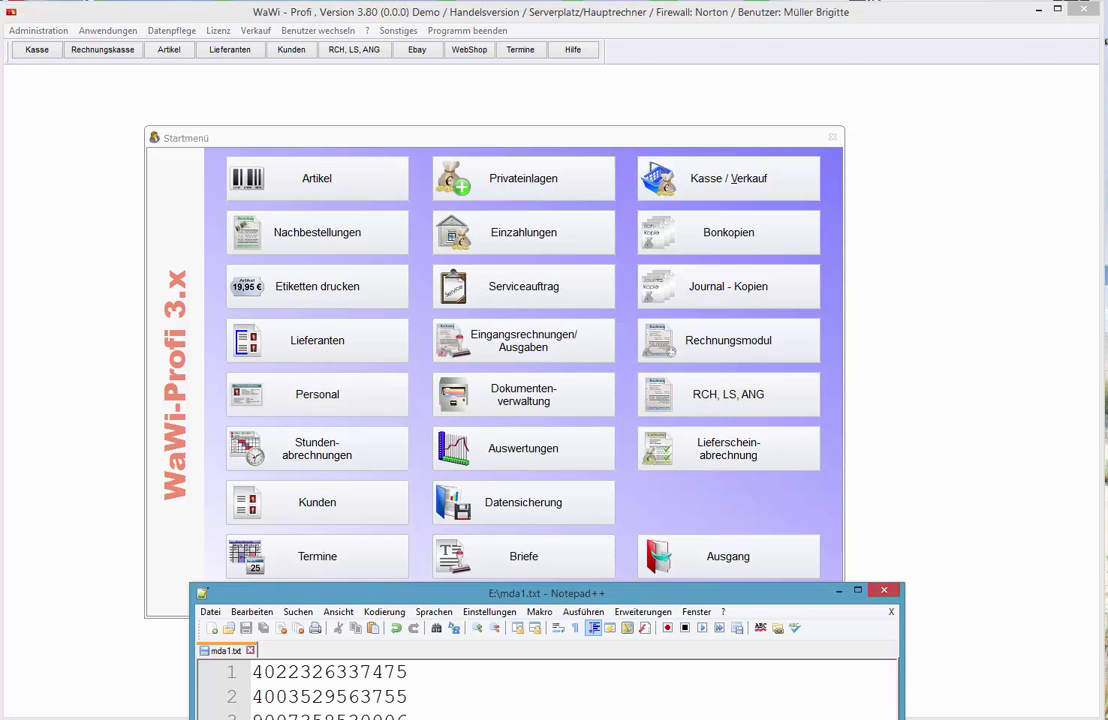
key("ctrl+a")
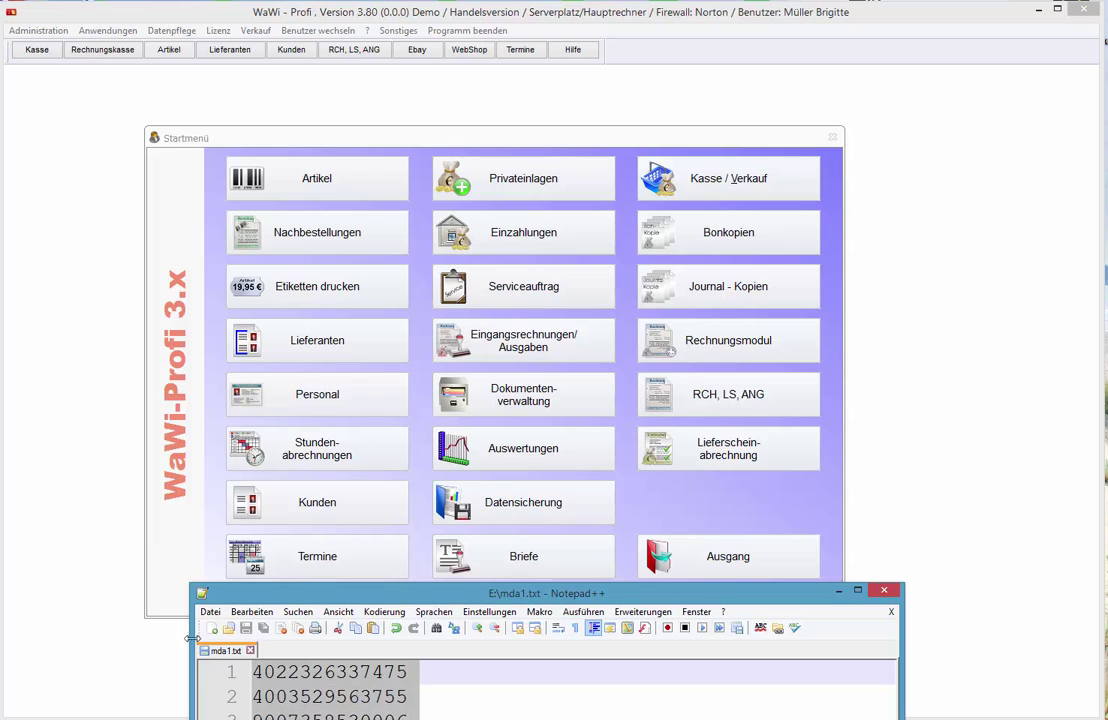
left_click(456, 688)
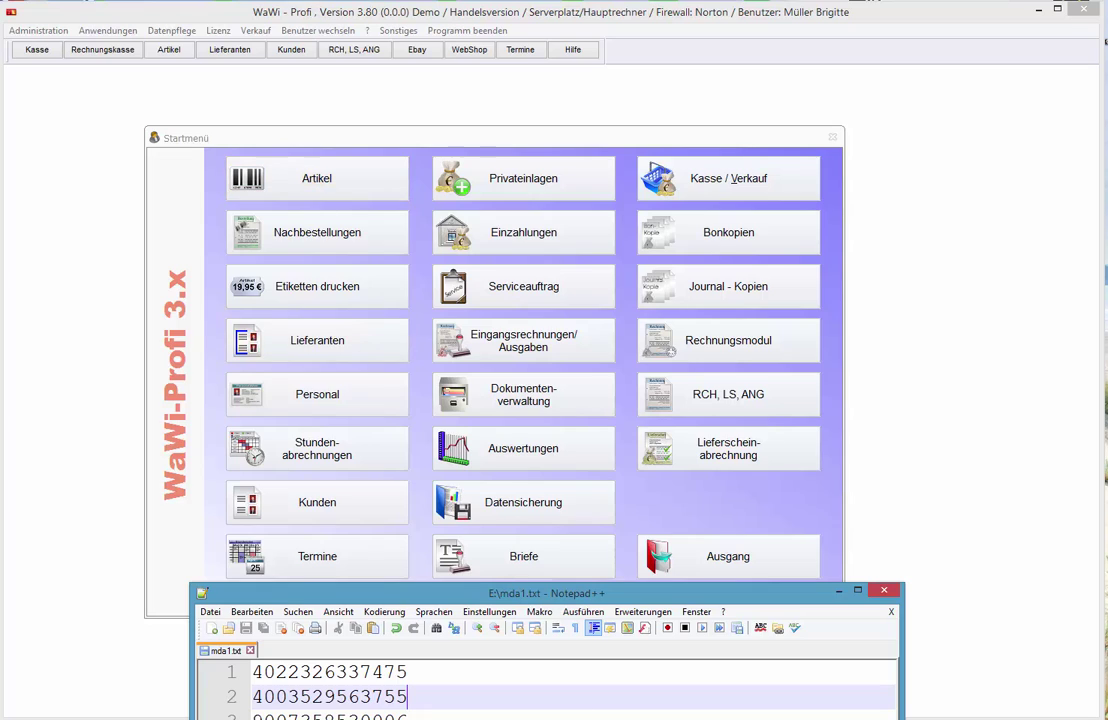
key("Up")
key("shift+Home")
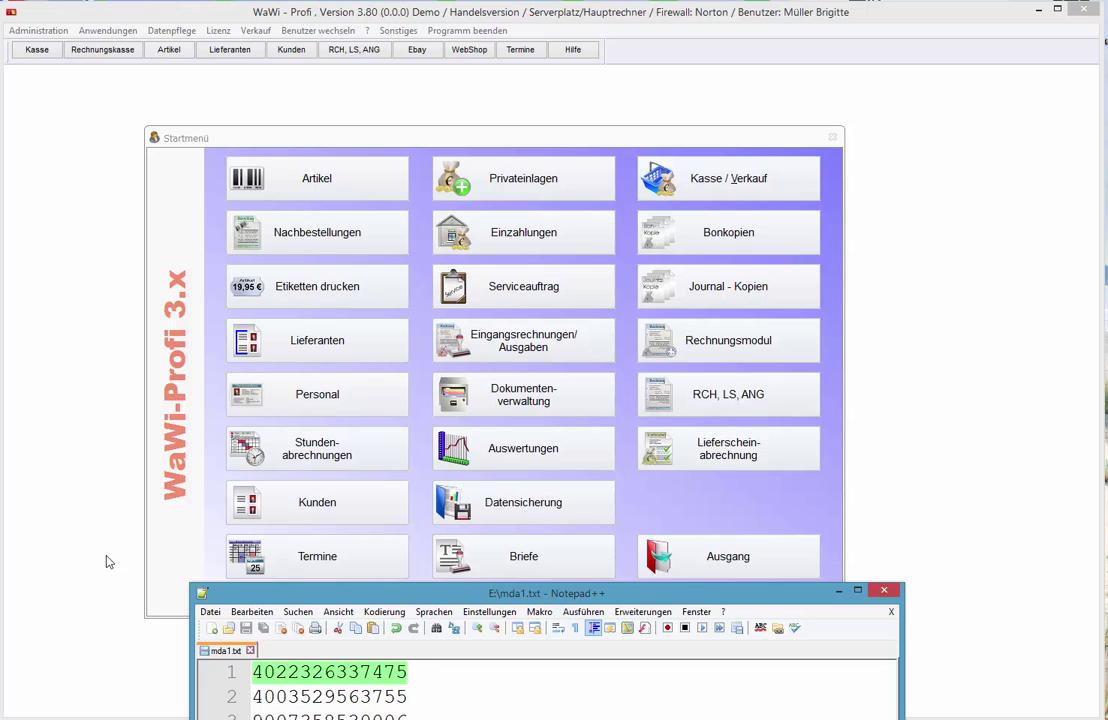
Open WaWi-Profi's article master and list the duplicate EAN numbers
left_click(236, 190)
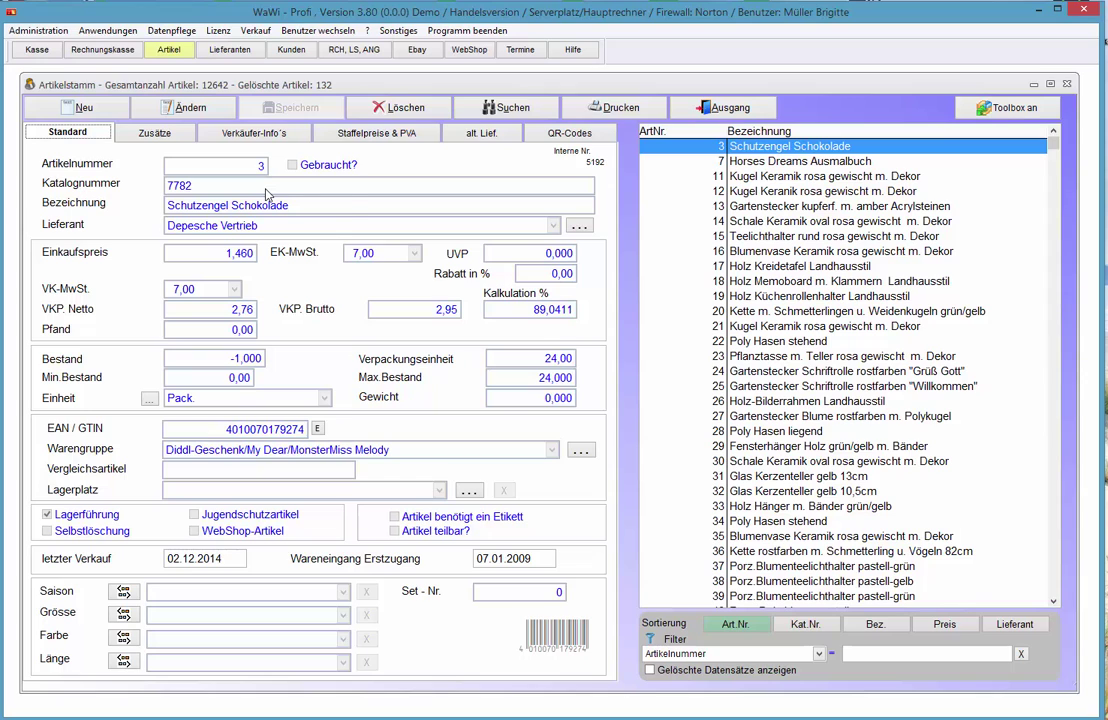
right_click(737, 326)
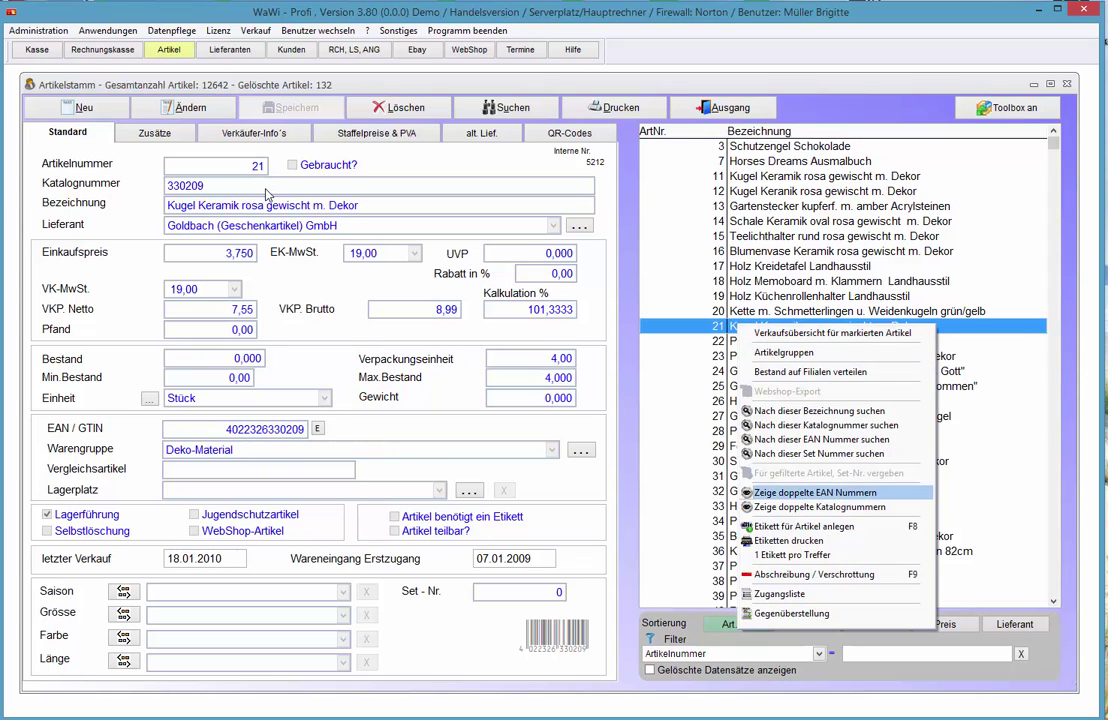
key("Up")
key("Return")
key("Up")
key("Up")
key("Up")
key("Up")
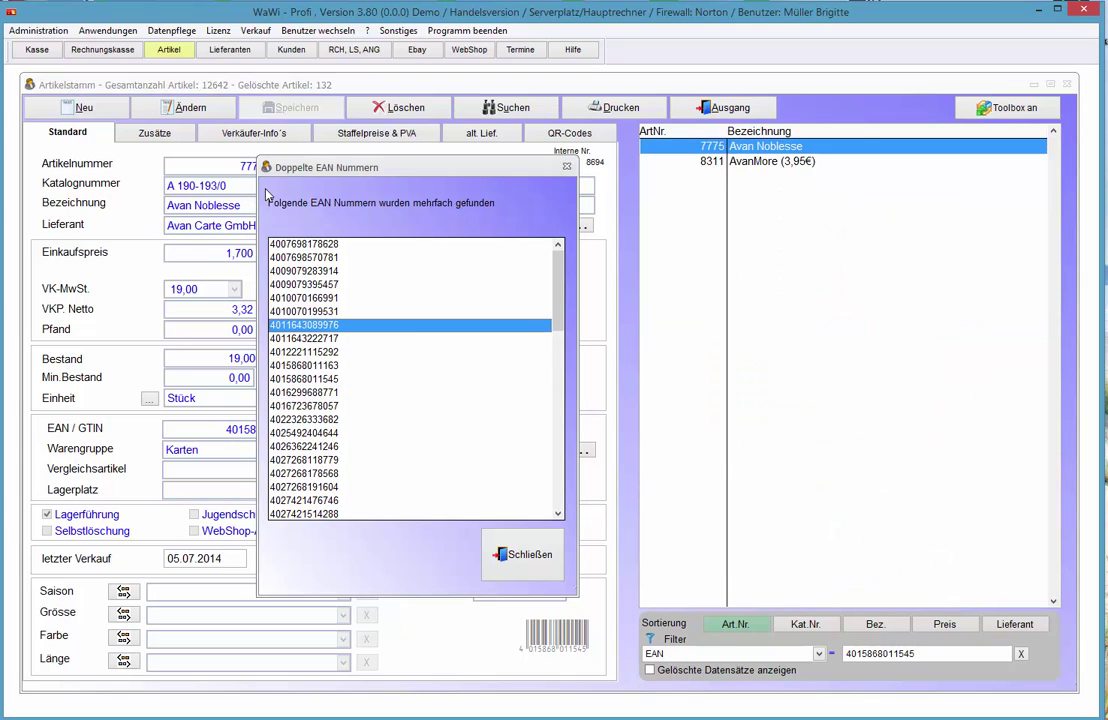
key("Up")
key("Up")
key("Up")
key("Up")
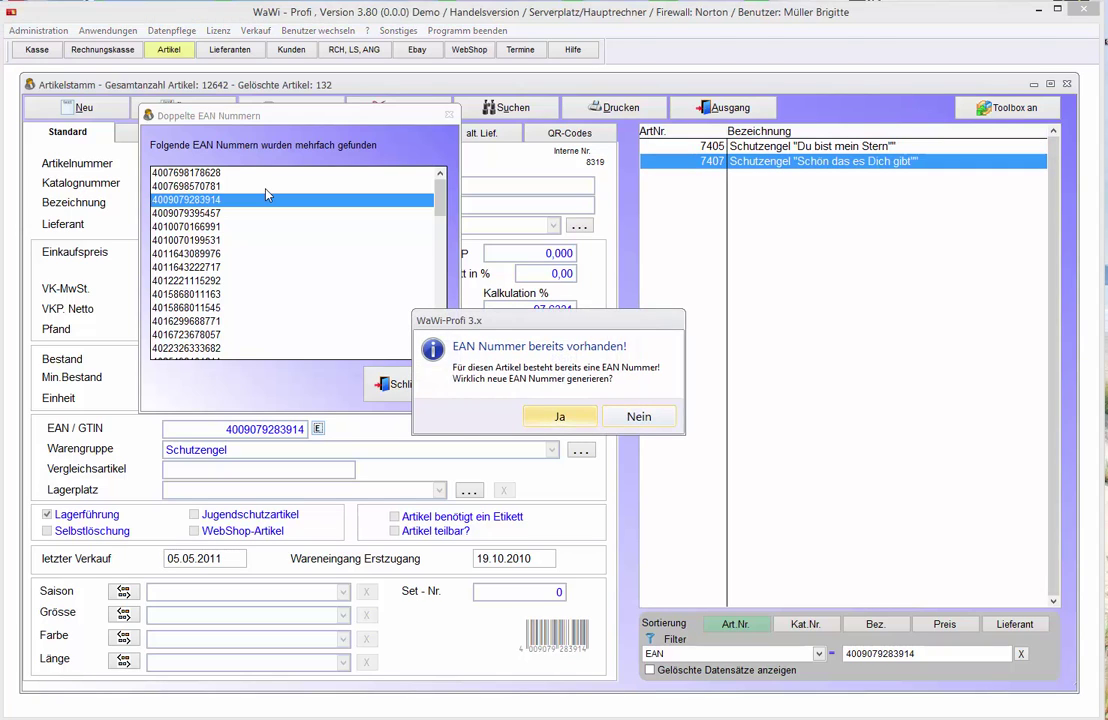
key("Return")
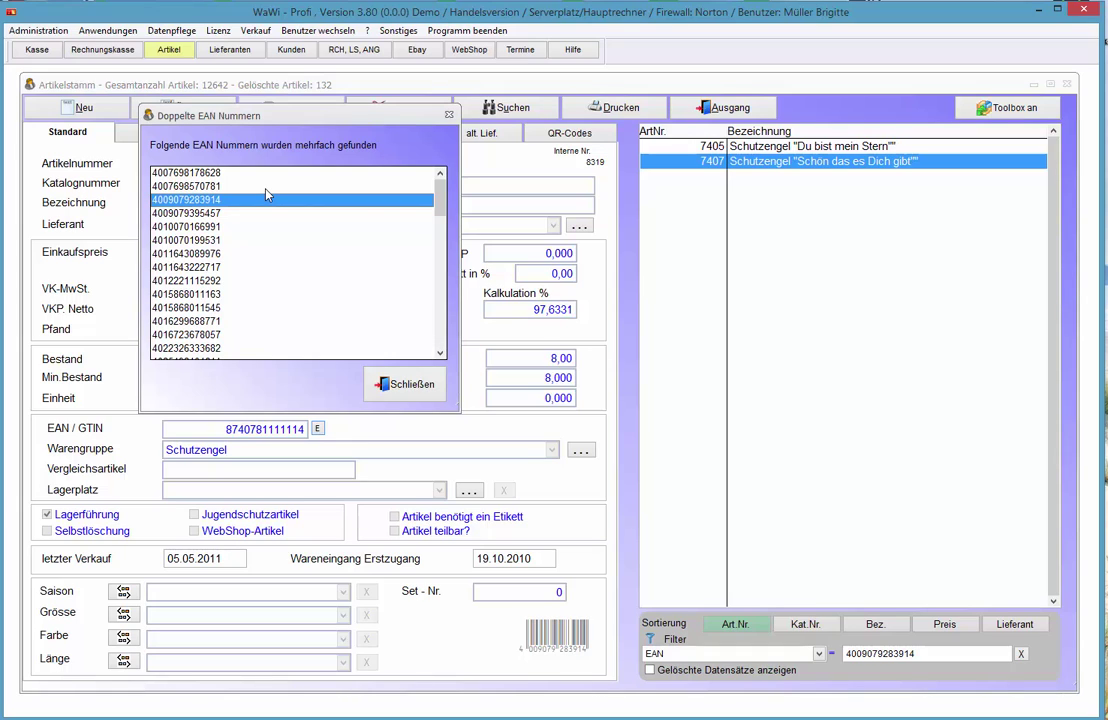
left_click(266, 189)
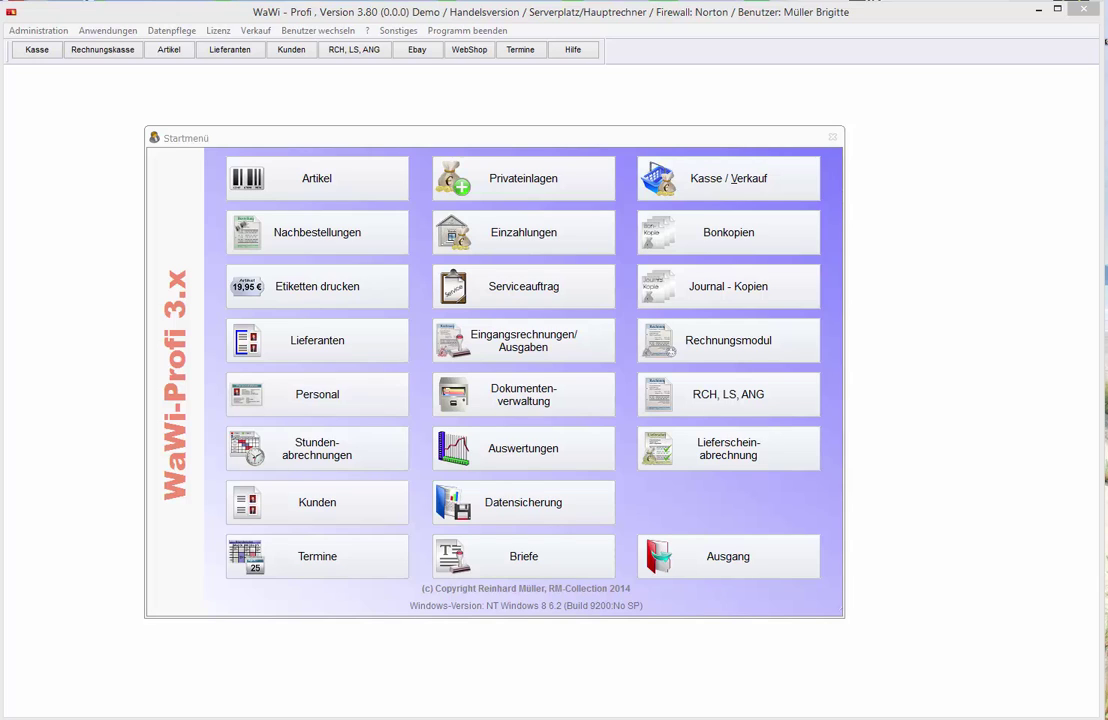
Open the MDA or text inventory dialog from the Inventur functions
left_click(106, 31)
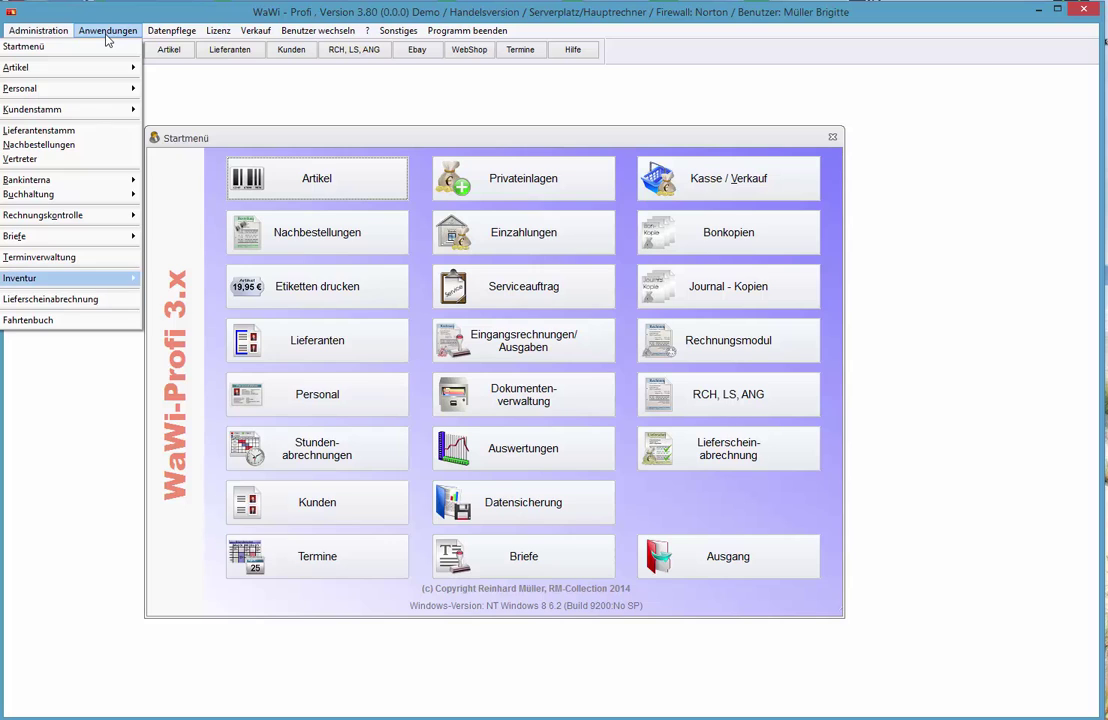
left_click(106, 31)
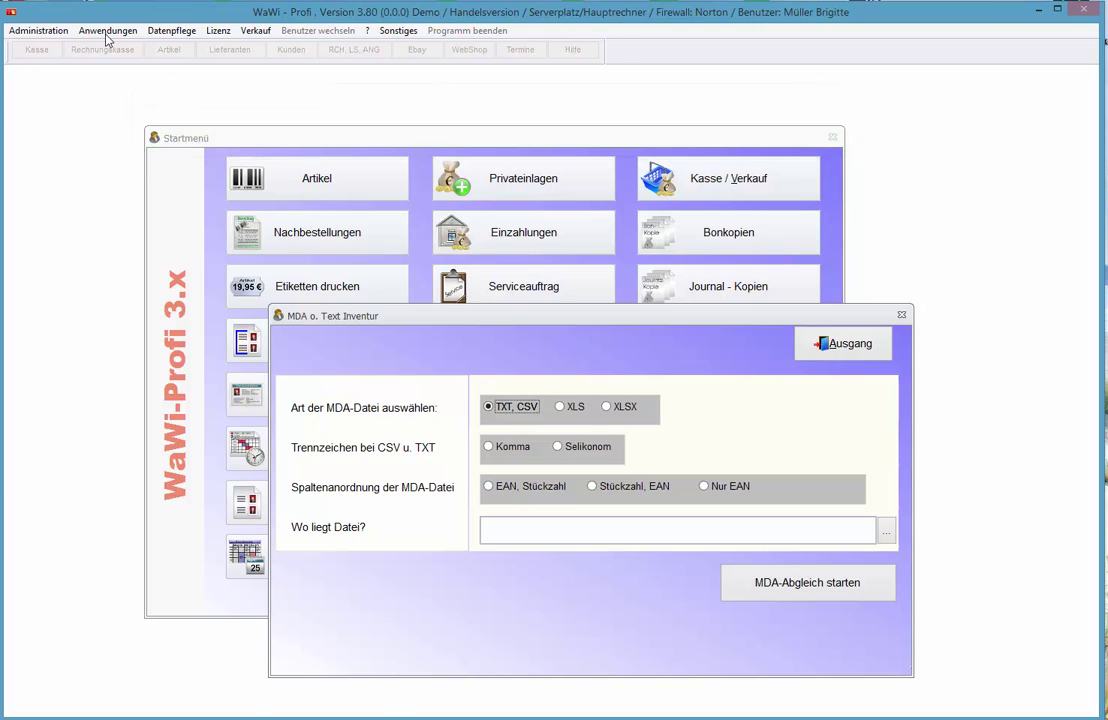
In mda1.txt in Notepad++, append ",1" to the first EAN and put "3," before the second EAN
left_click(458, 668)
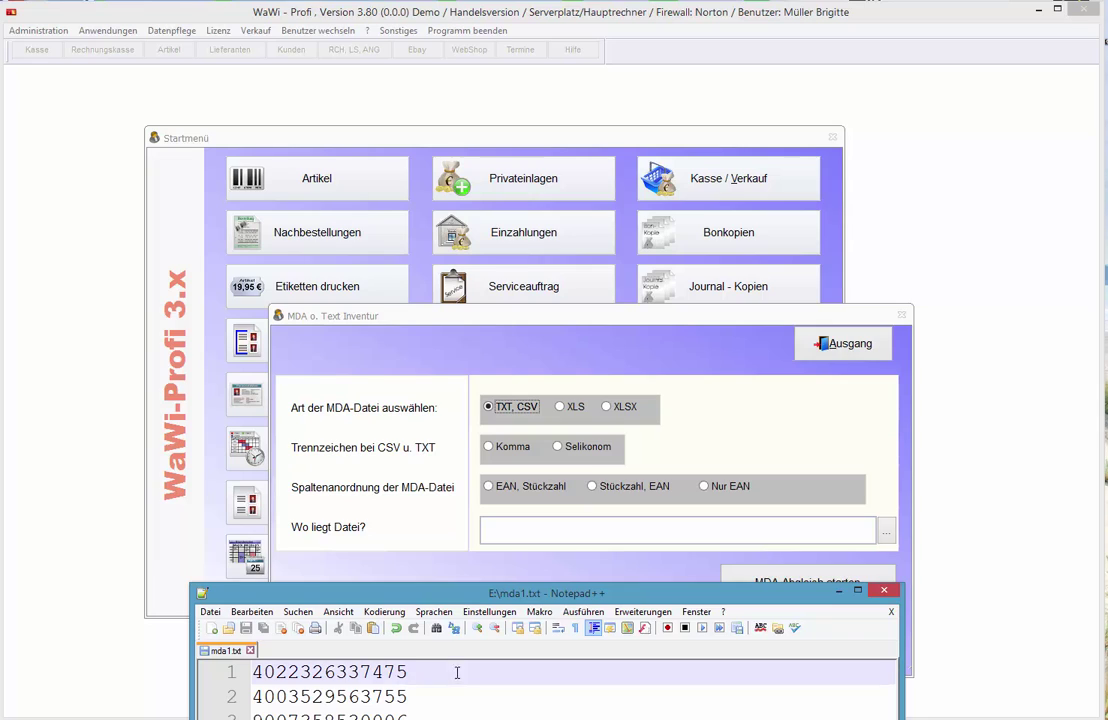
type(",1")
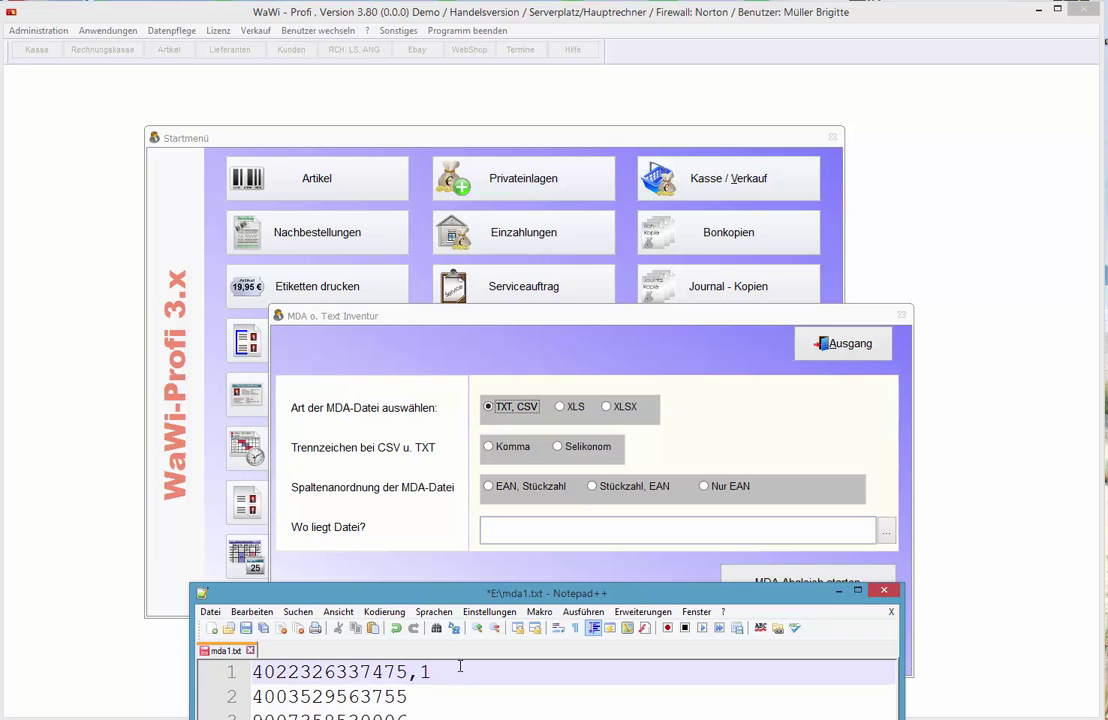
key("Right")
type("3,")
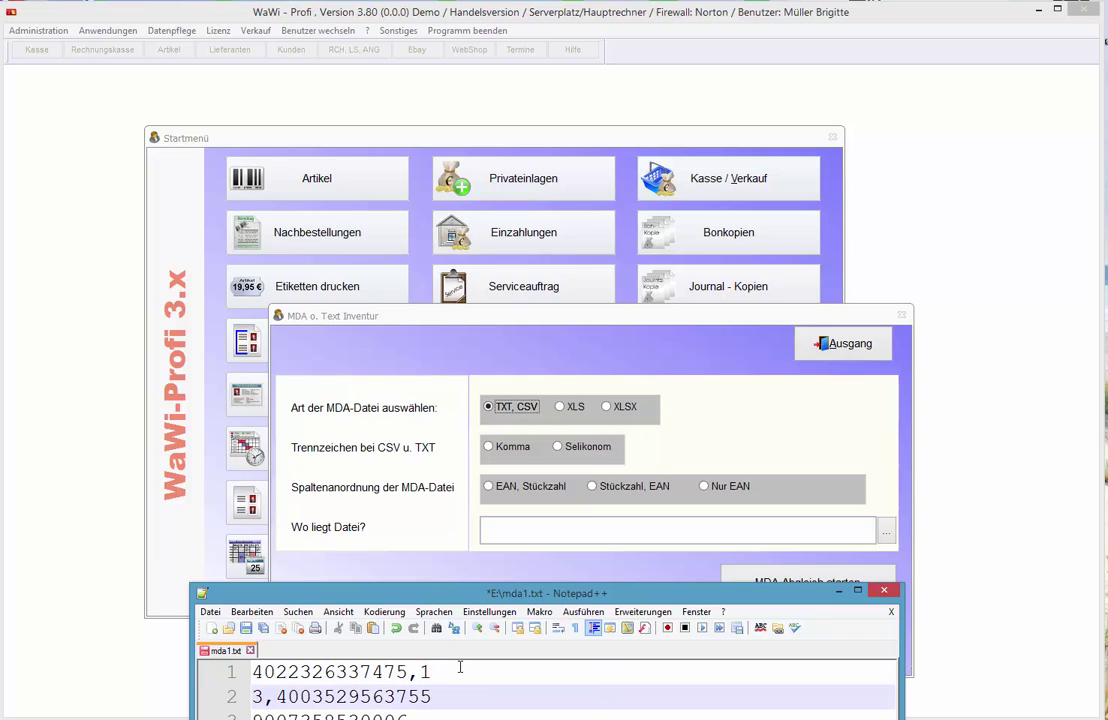
Highlight the first line, its EAN and its quantity separately, followed by the whole second line
left_click_drag(432, 672, 252, 672)
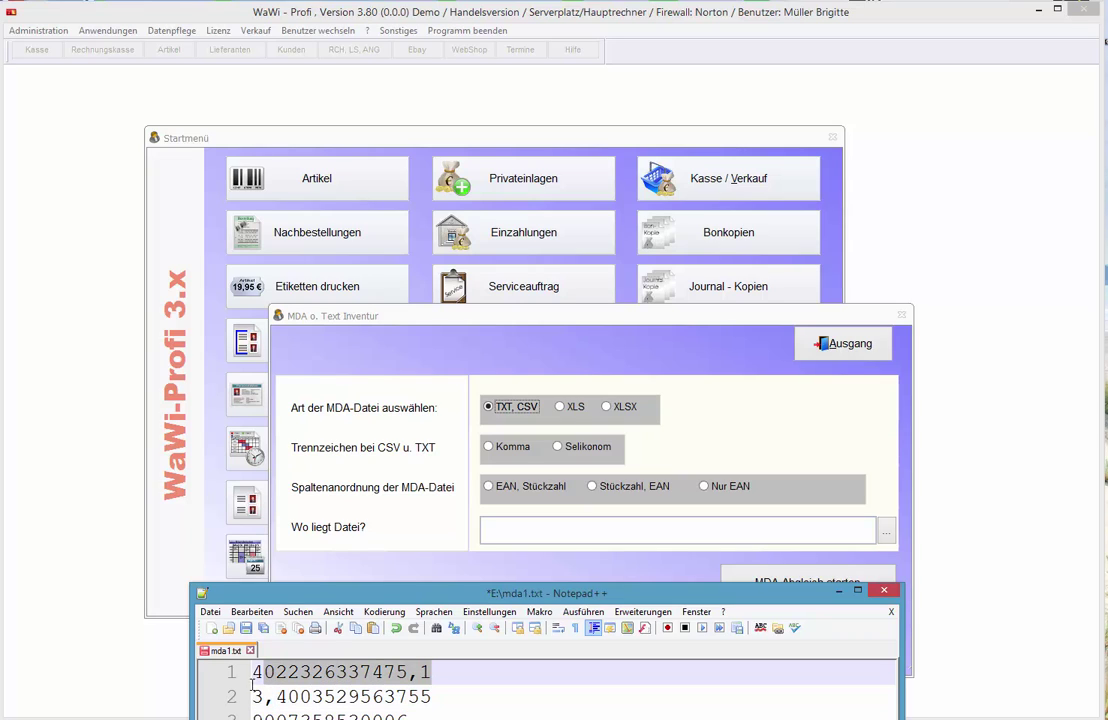
left_click(465, 697)
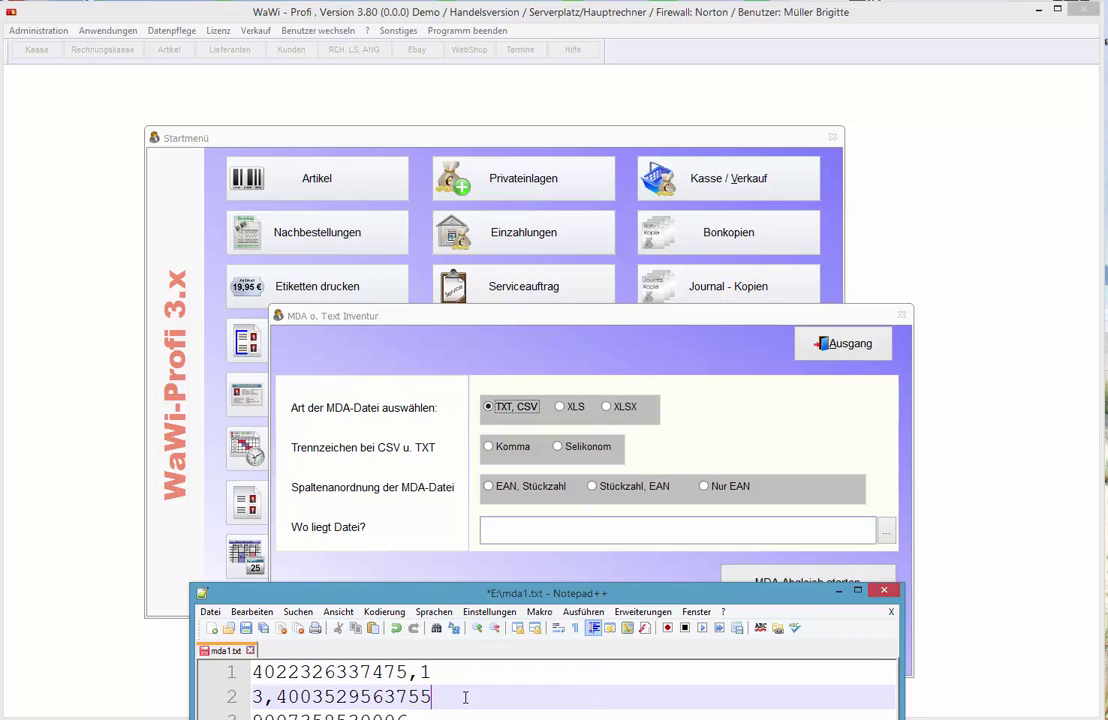
double_click(278, 674)
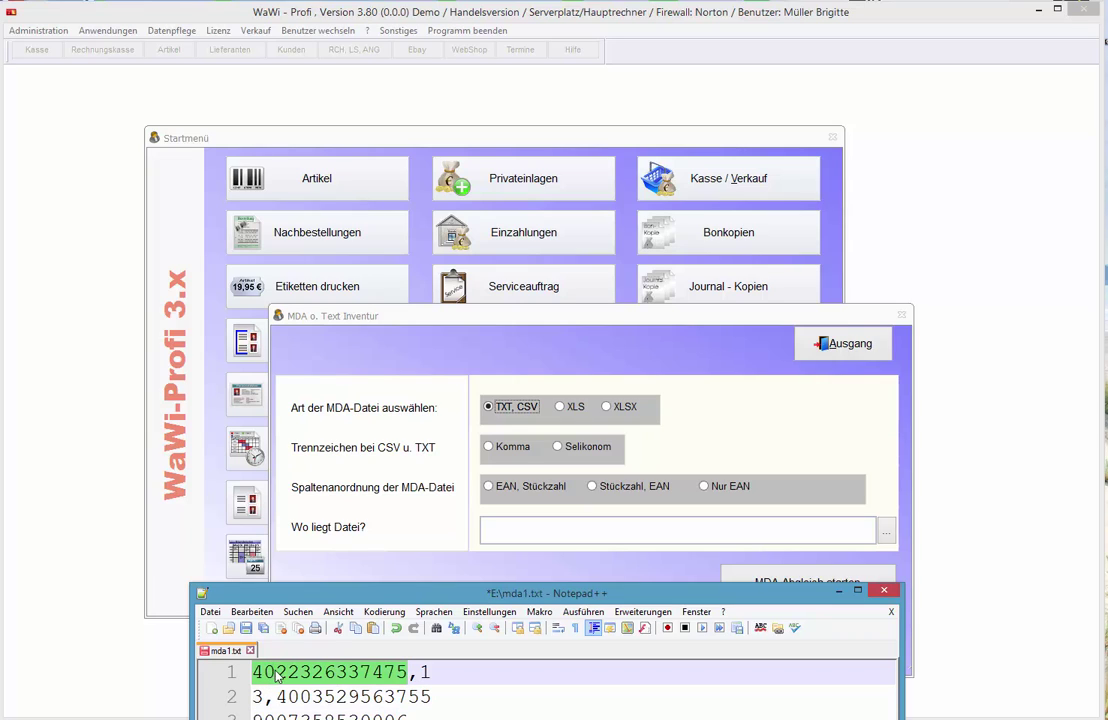
double_click(437, 675)
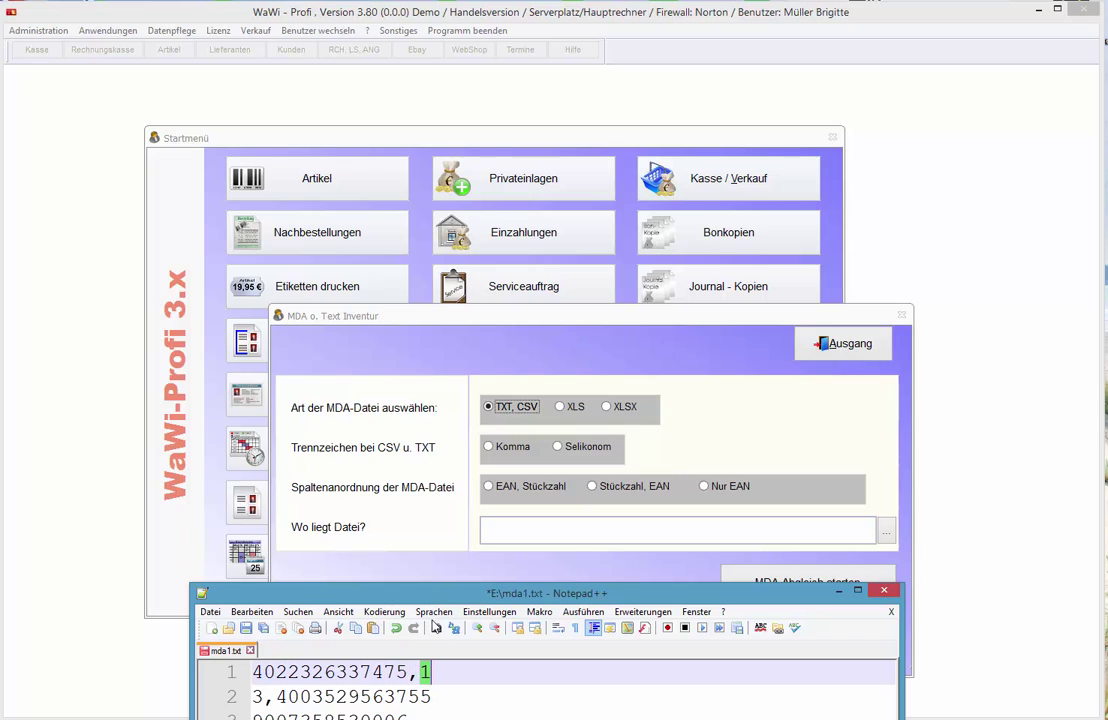
left_click(256, 697)
left_click_drag(256, 697, 432, 698)
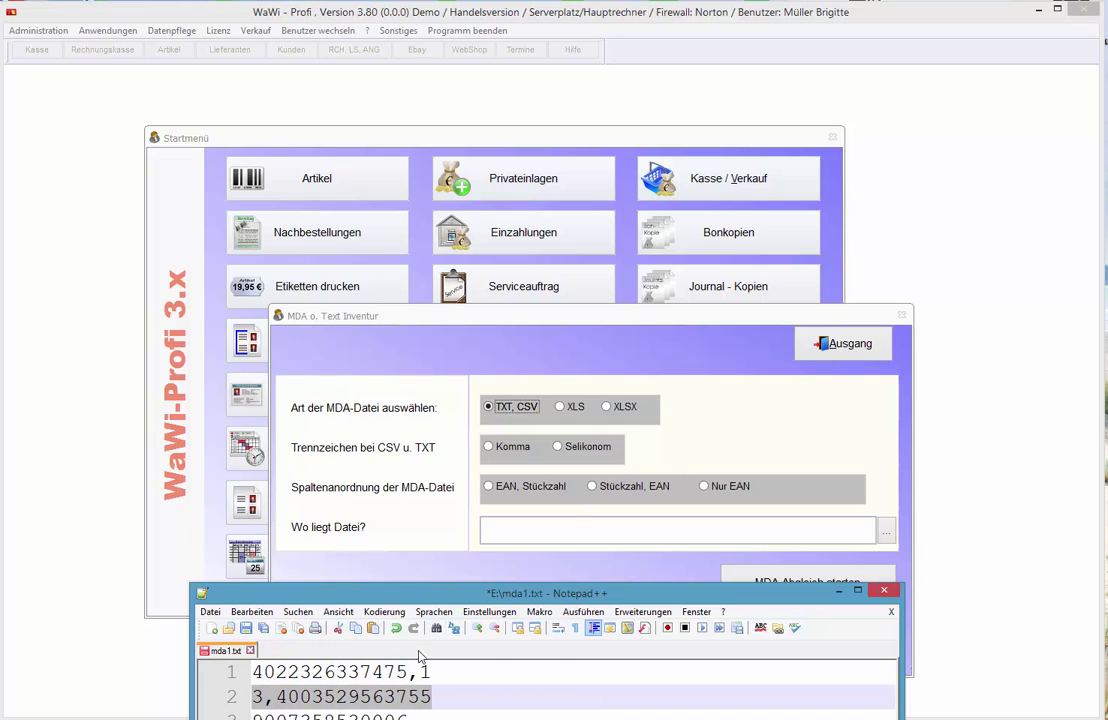
Set the MDA file's column order to Stückzahl, EAN and its separator to Komma in WaWi-Profi
left_click(612, 490)
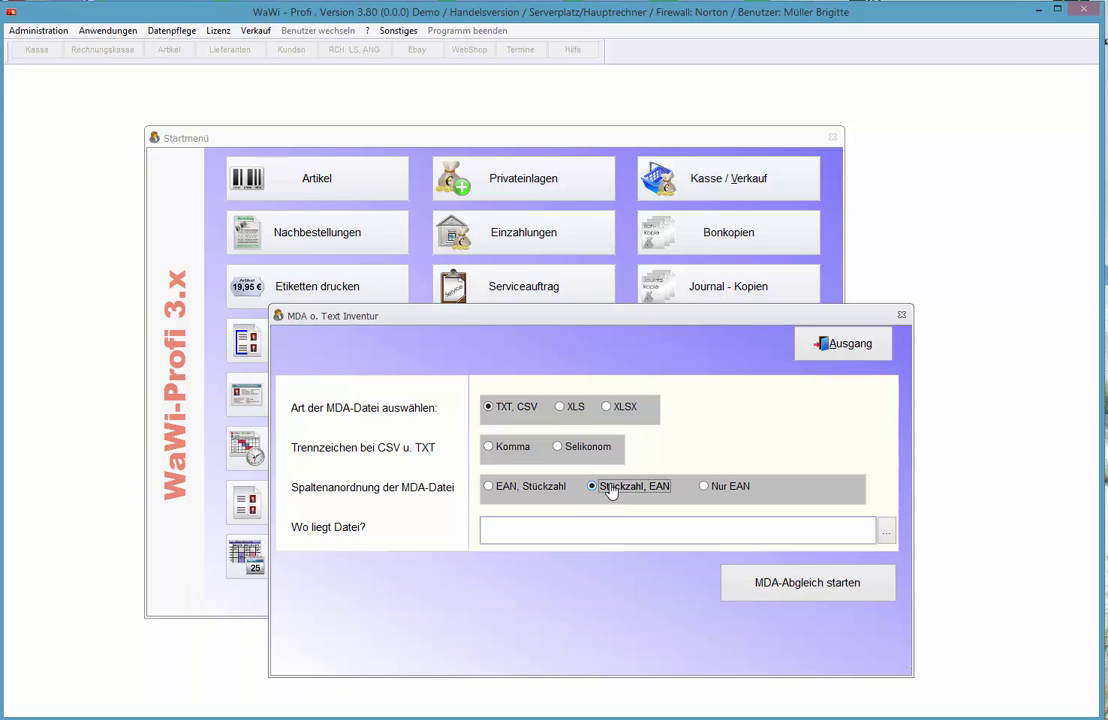
key("alt+Tab")
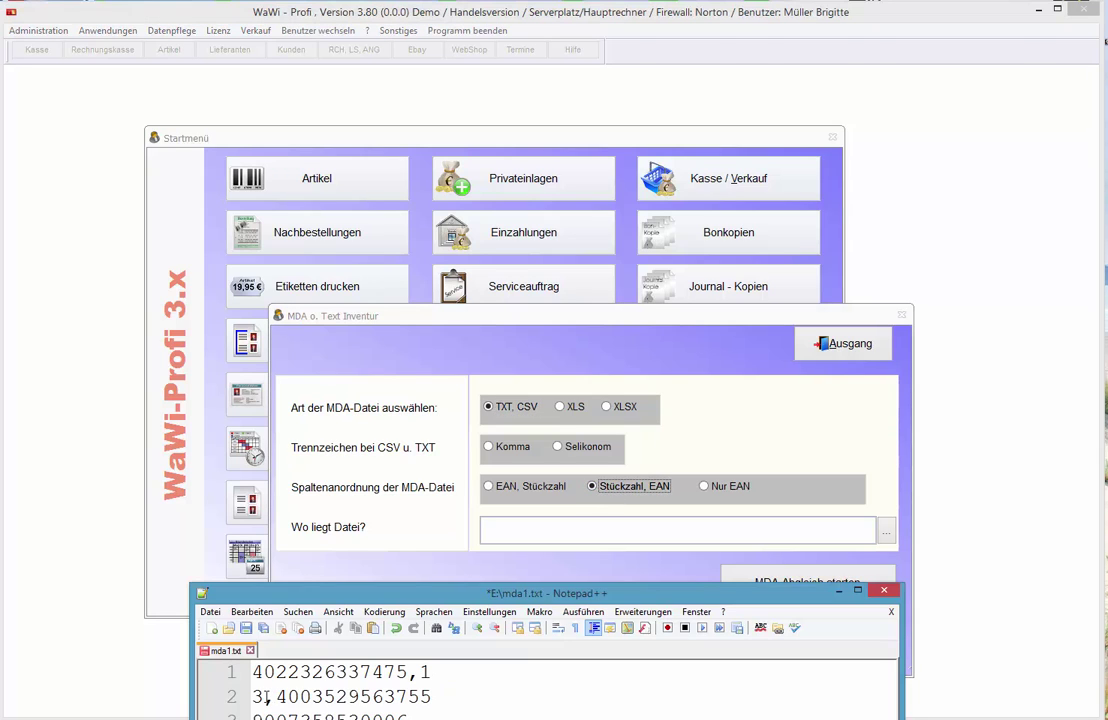
left_click(508, 449)
key("alt+Tab")
In line 2 of mda1.txt, replace the comma separator with a semicolon and change the quantity to 3.50
type("3")
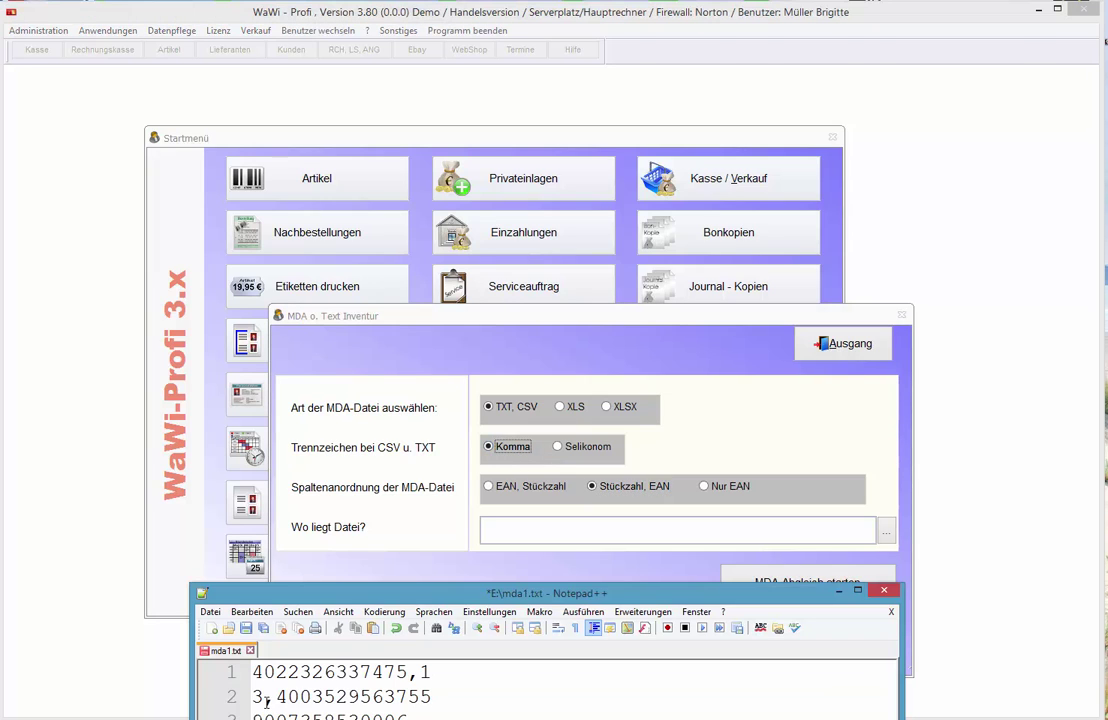
type(";")
key("Delete")
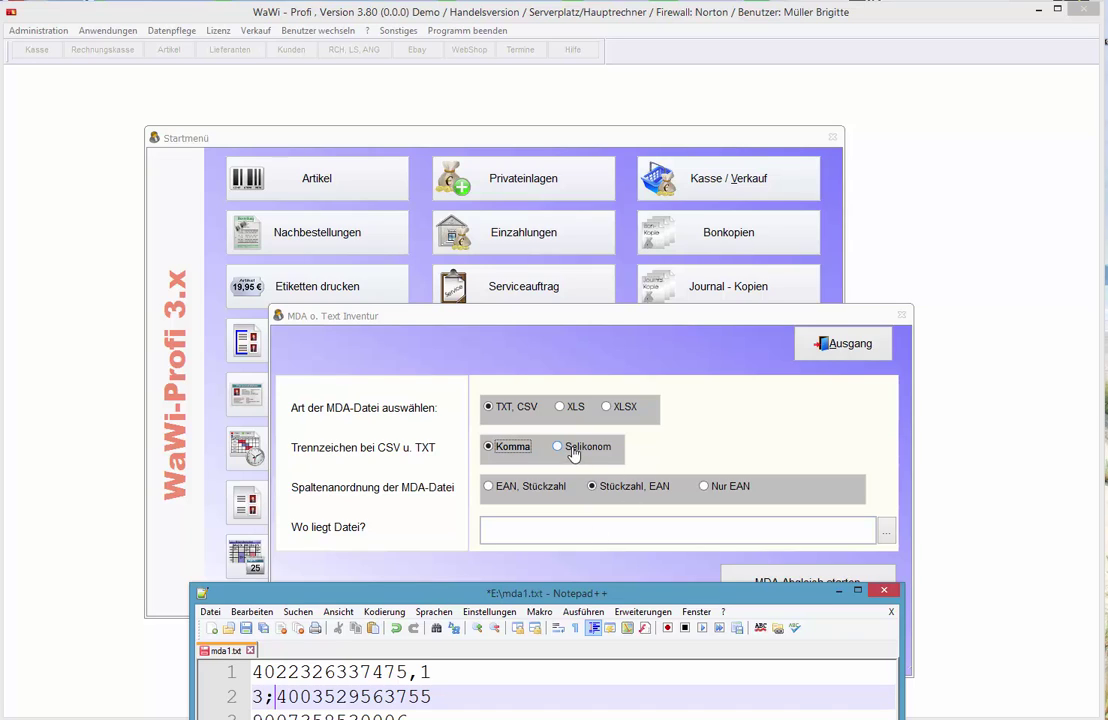
left_click(264, 697)
type(".5")
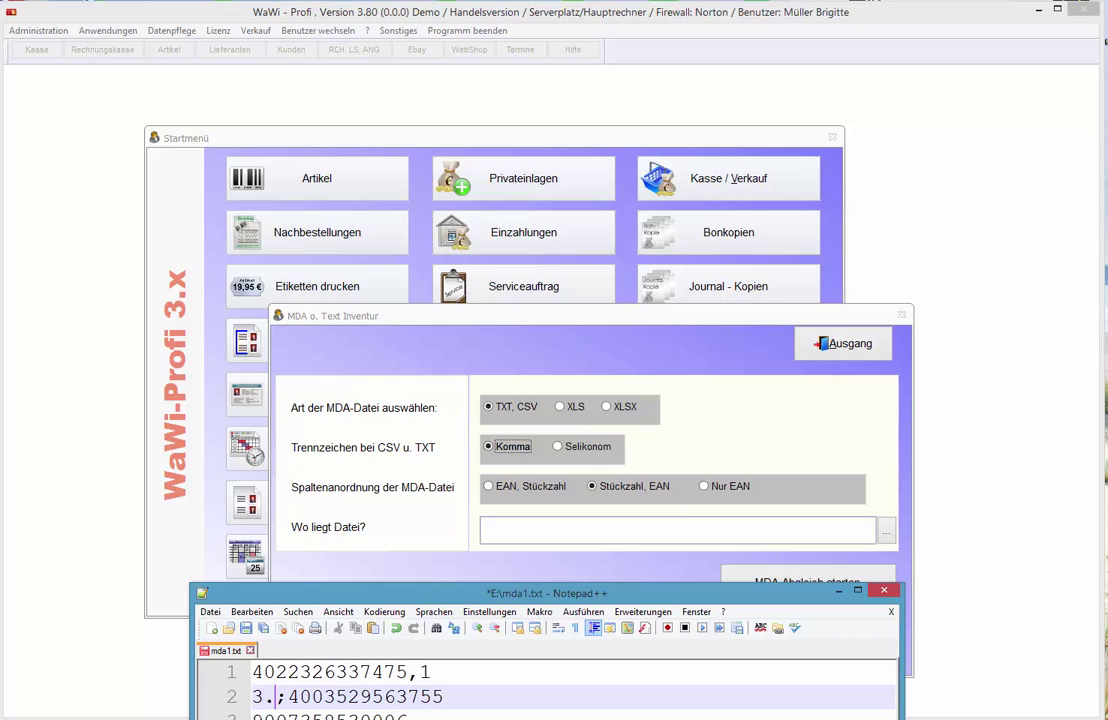
type("0")
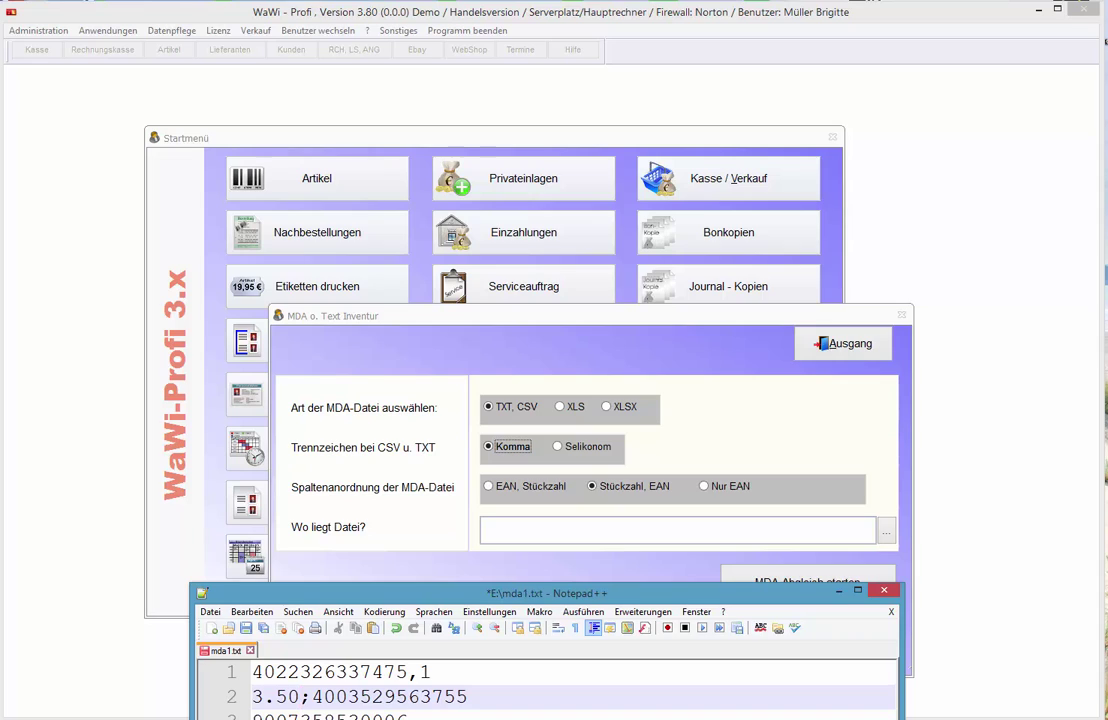
Try a comma as decimal sign in line 2, finishing with quantity 3.50 separated from the EAN by a comma
key("Left")
key("Left")
key("Left")
key("Left")
key("Right")
type(",")
key("Delete")
key("Right")
key("Right")
type(",")
key("Delete")
type(".")
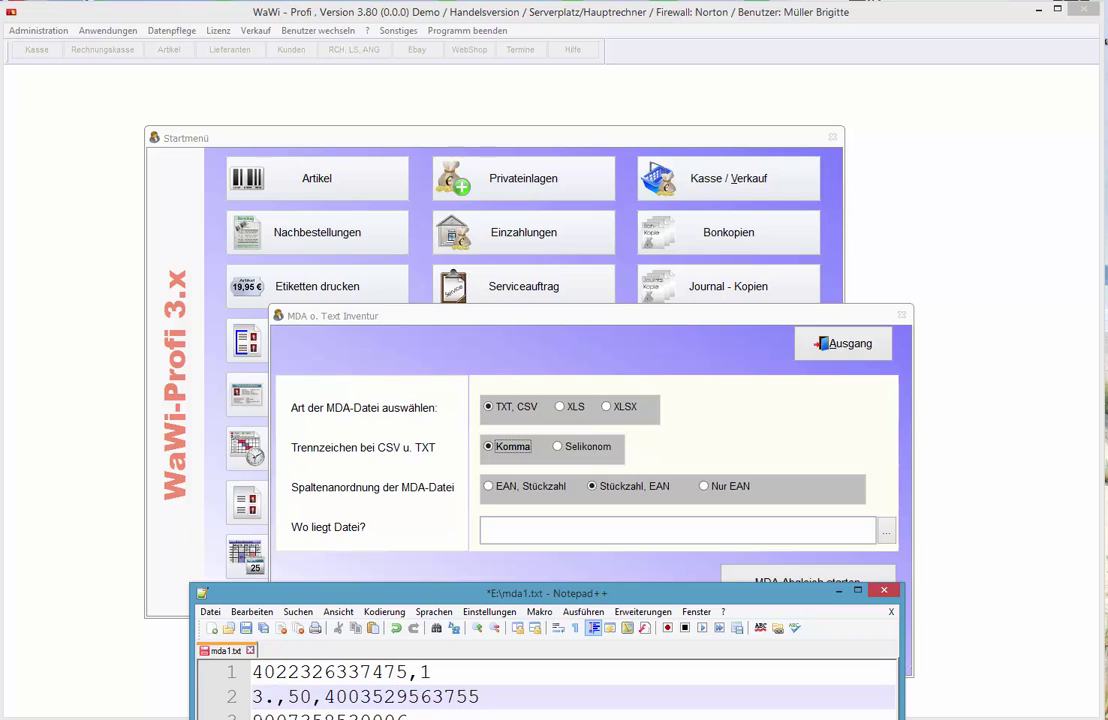
key("Delete")
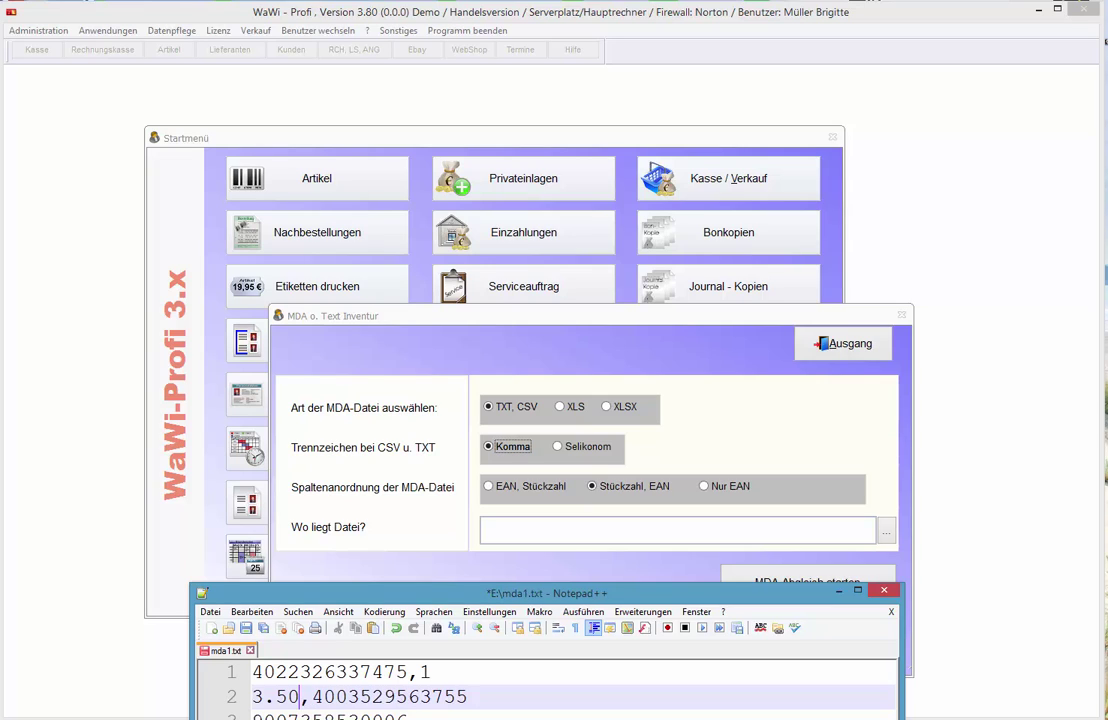
Remove the quantities and separators from lines 1 and 2, leaving only the EANs
key("BackSpace")
key("BackSpace")
key("BackSpace")
key("BackSpace")
key("Delete")
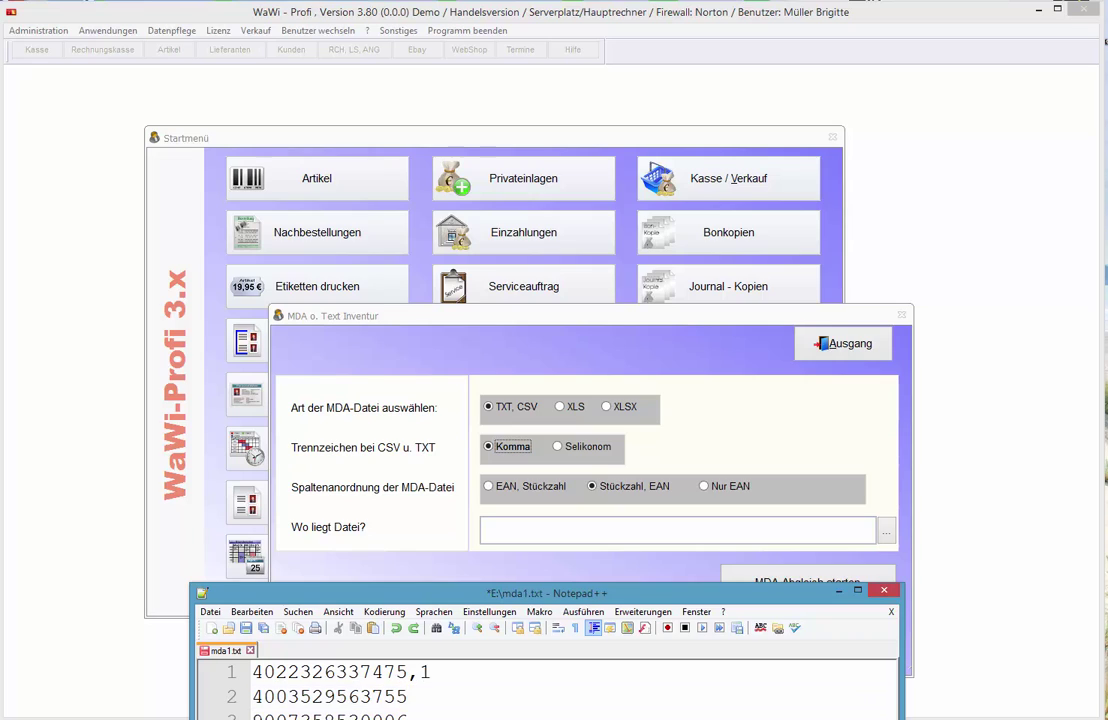
left_click(430, 672)
key("BackSpace")
key("BackSpace")
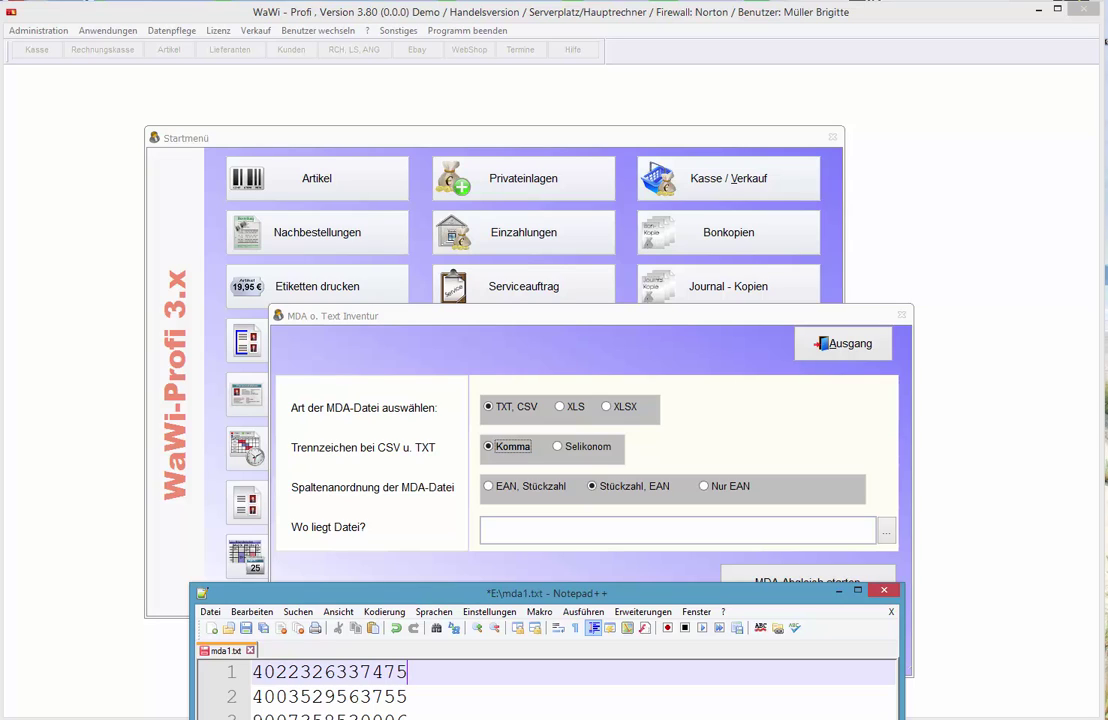
Set the MDA column order to Nur EAN, choose mda1.txt on drive E: as source, and check its list in Notepad++
left_click(704, 486)
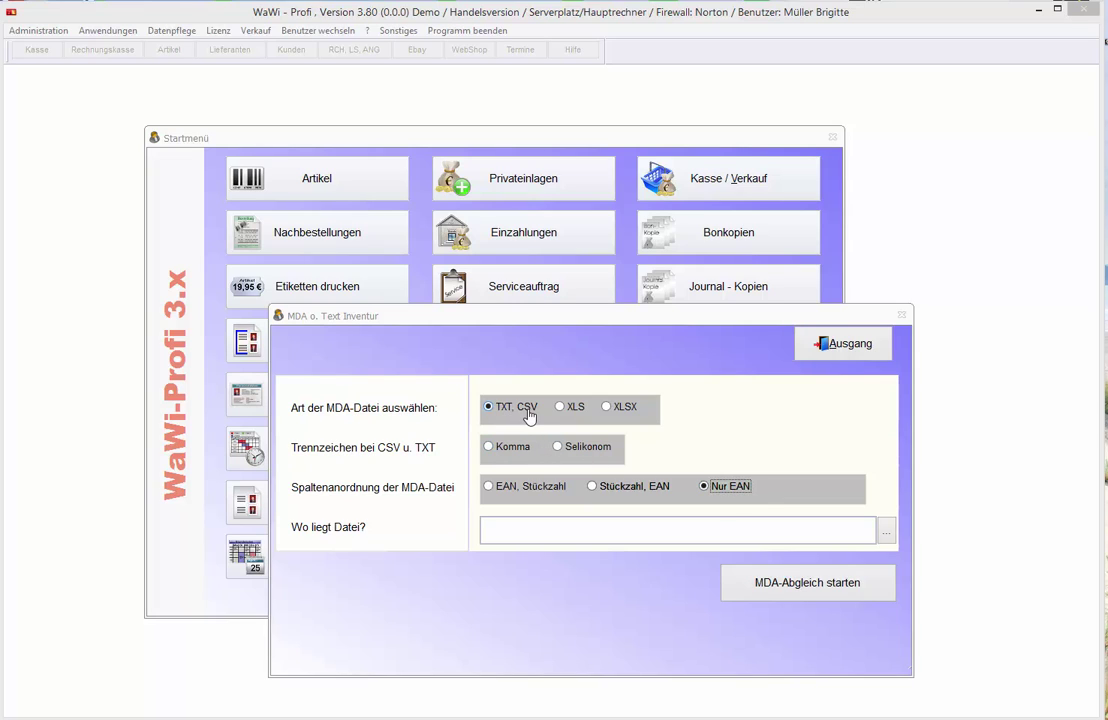
left_click(885, 536)
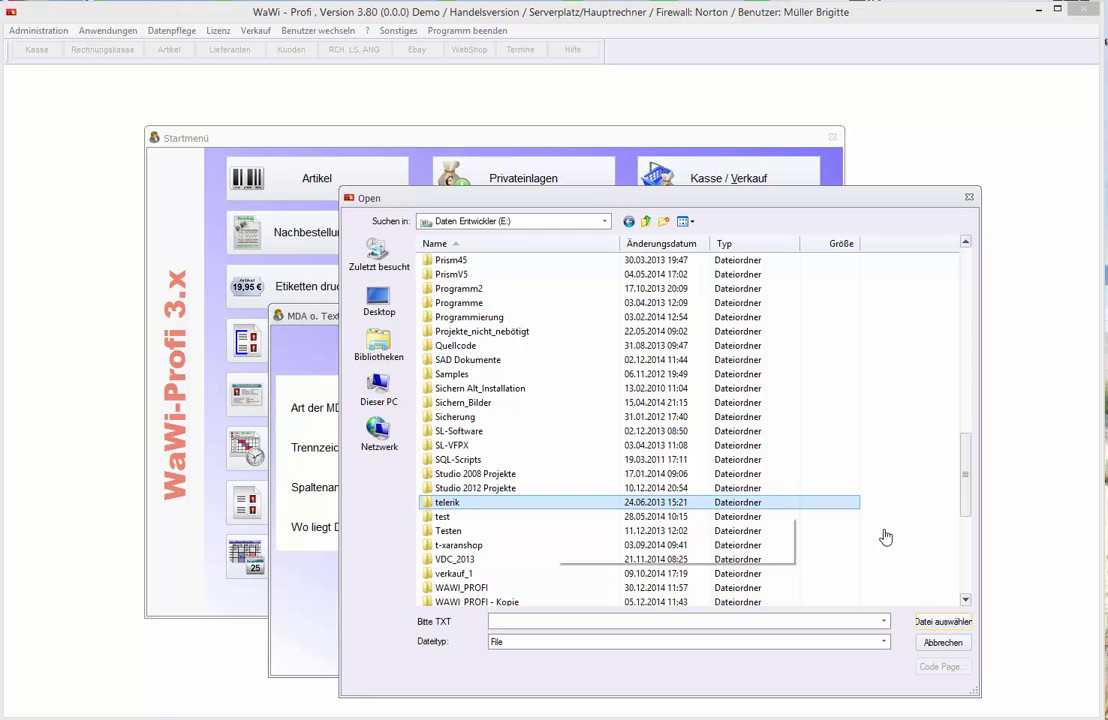
key("Down")
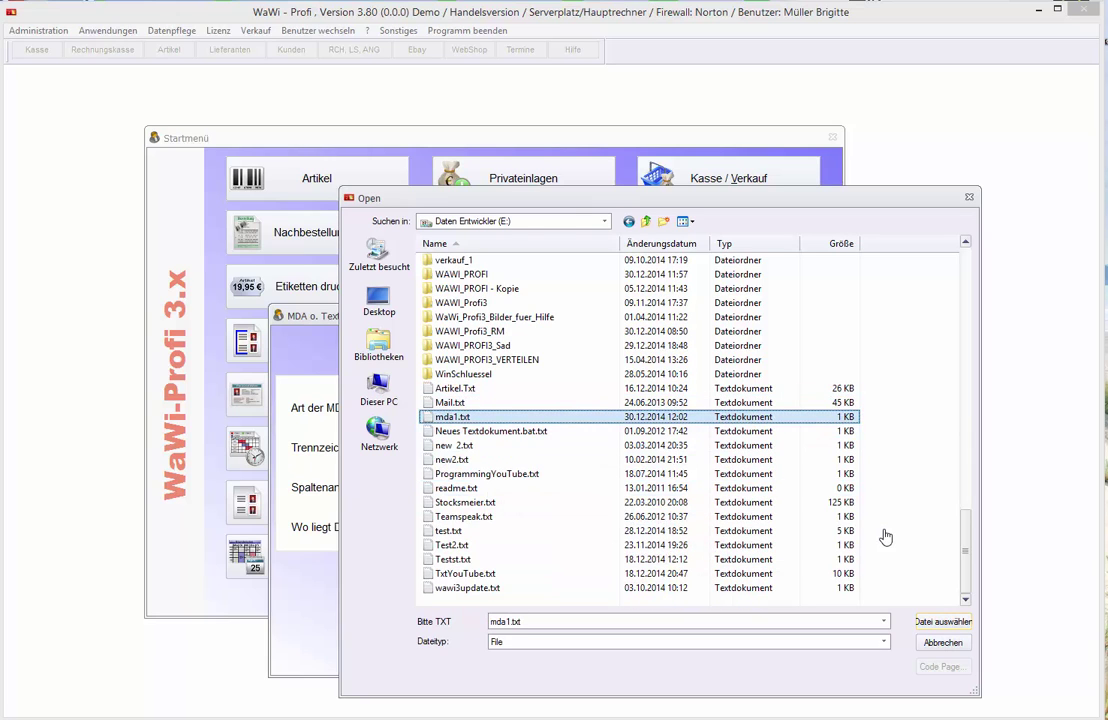
key("Return")
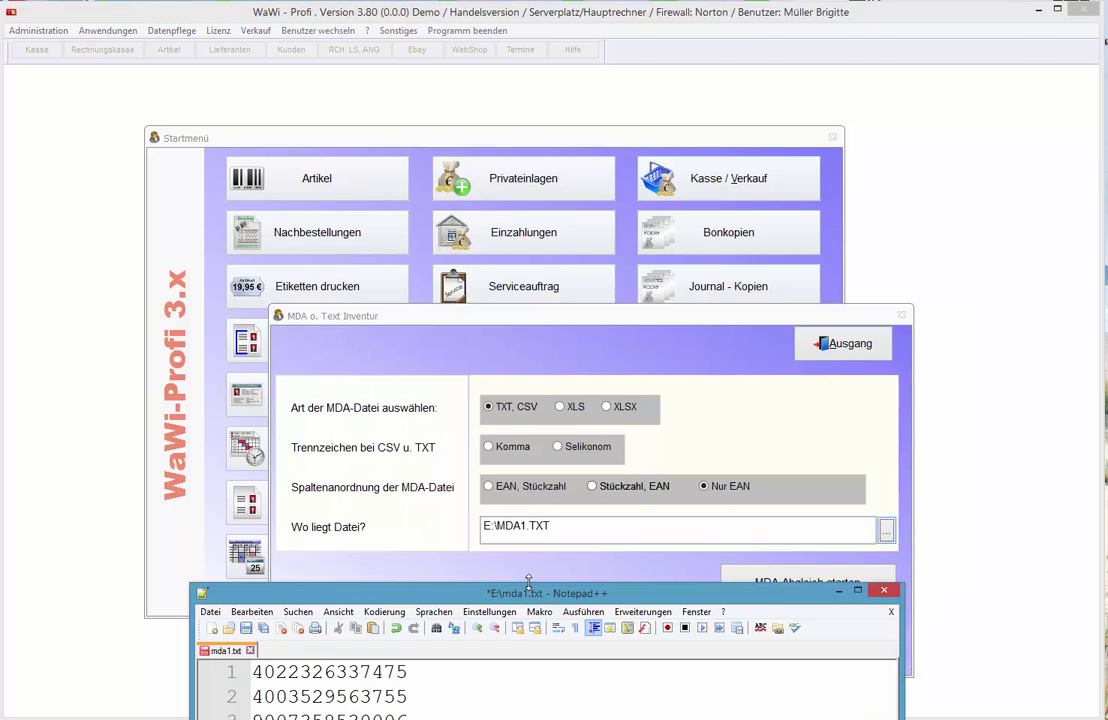
left_click_drag(528, 533, 540, 345)
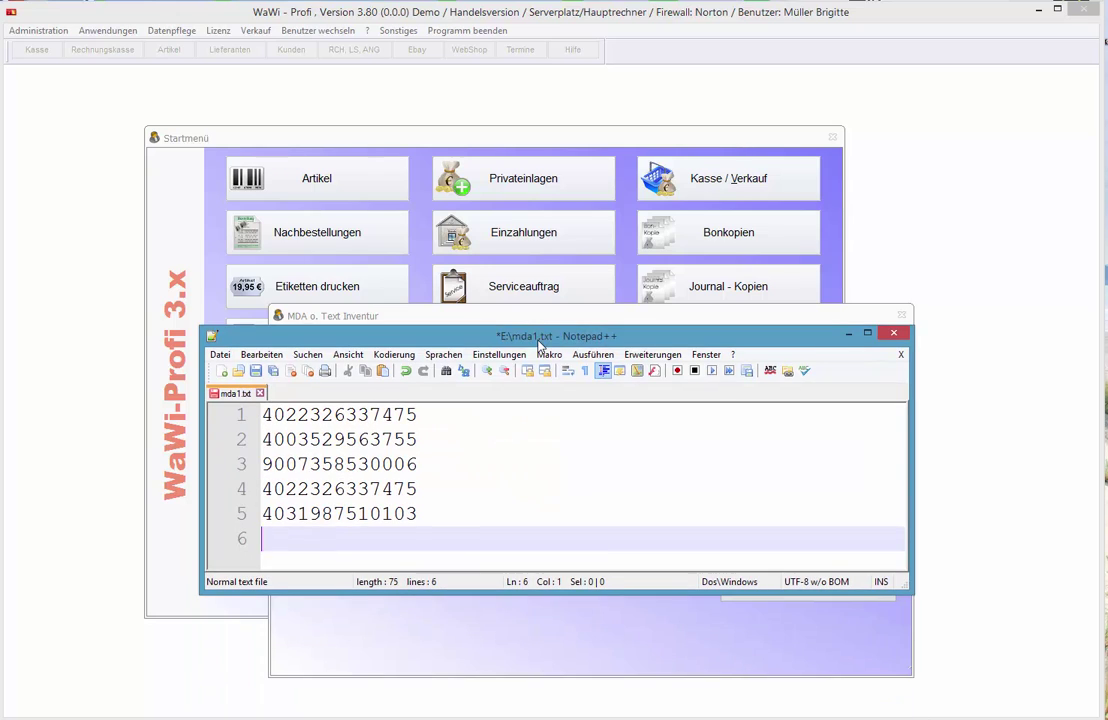
key("alt+Tab")
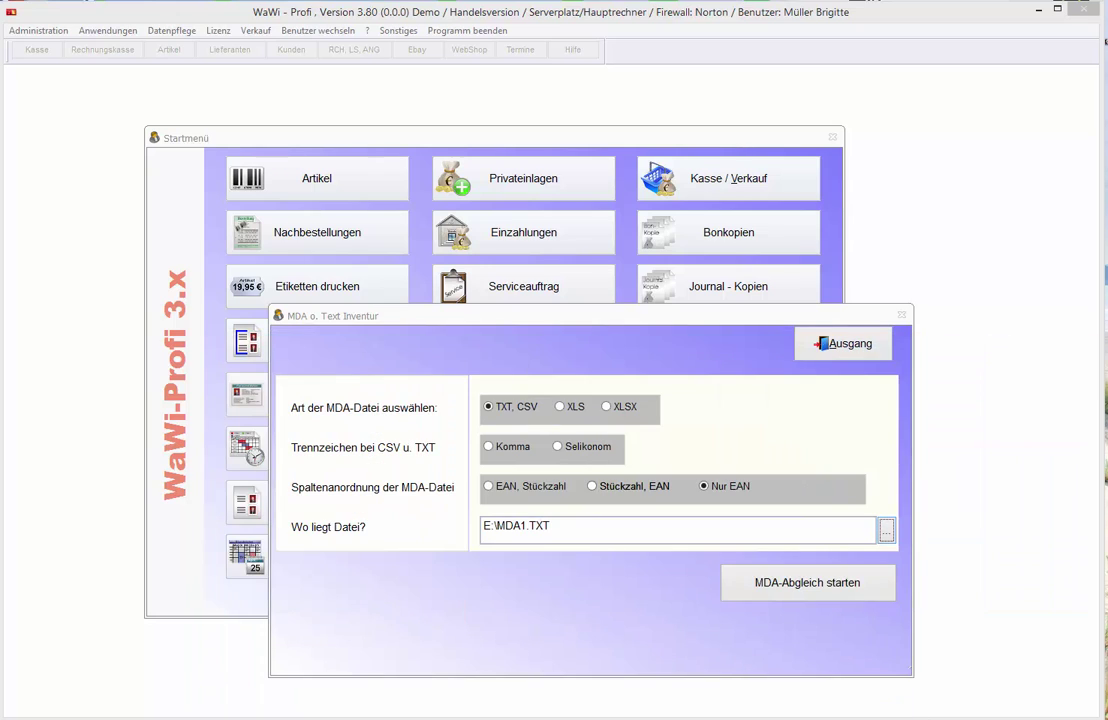
Start the MDA reconciliation and confirm both prompts to close the inventory
left_click(845, 588)
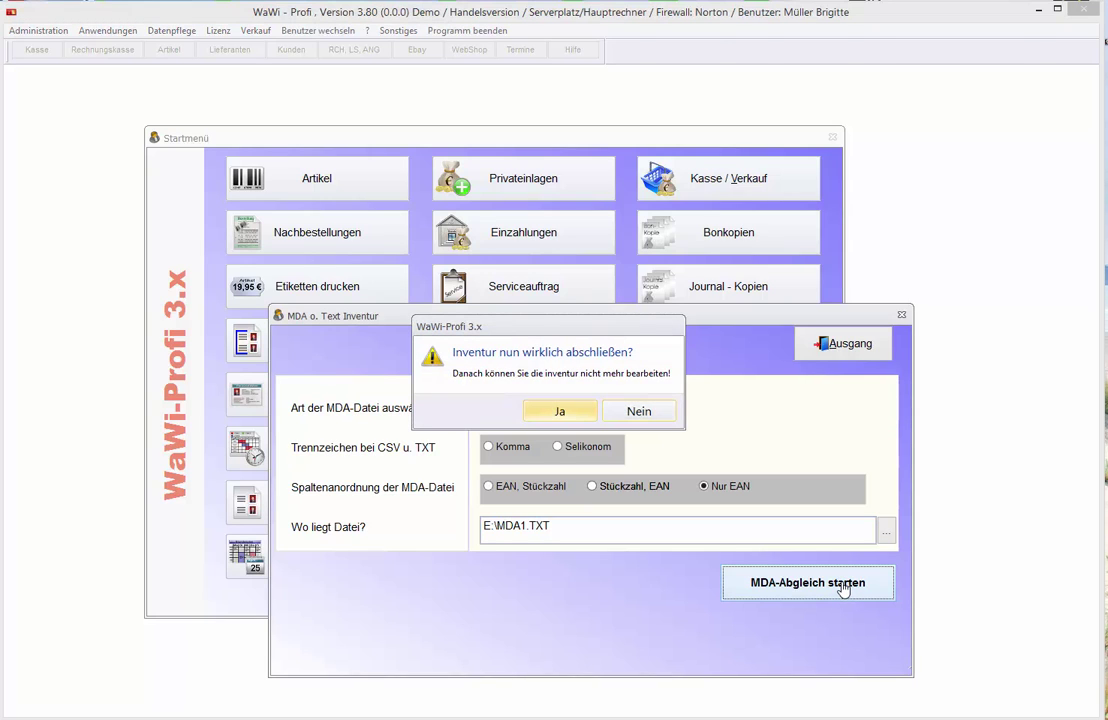
key("Return")
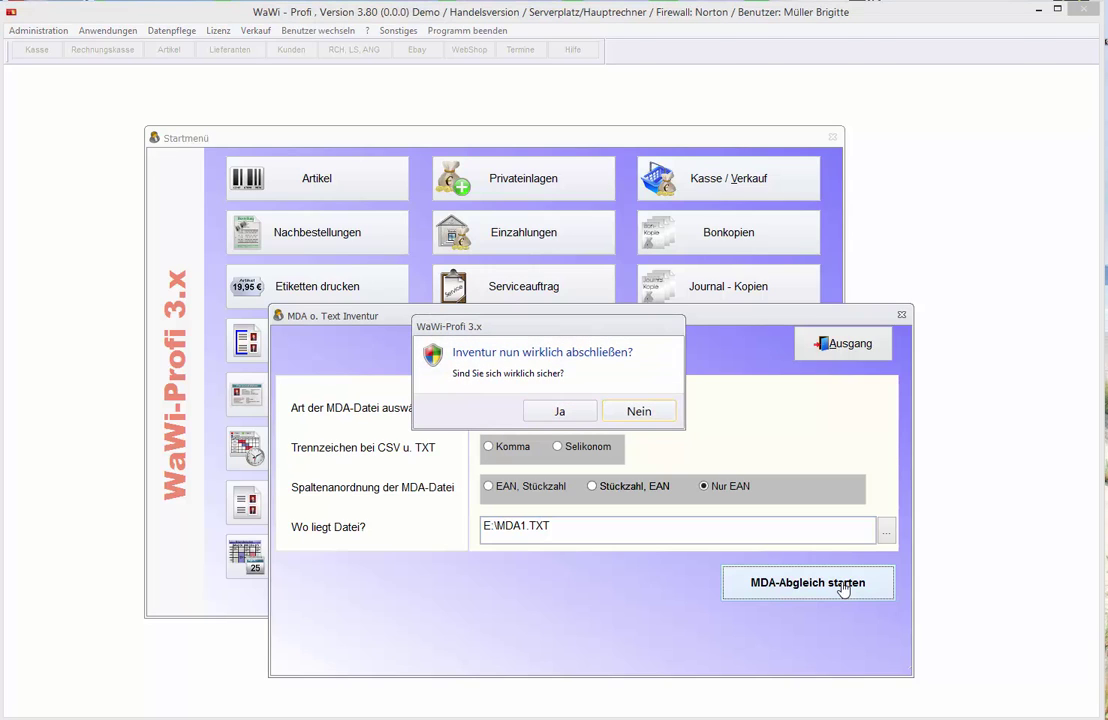
key("Left")
key("Return")
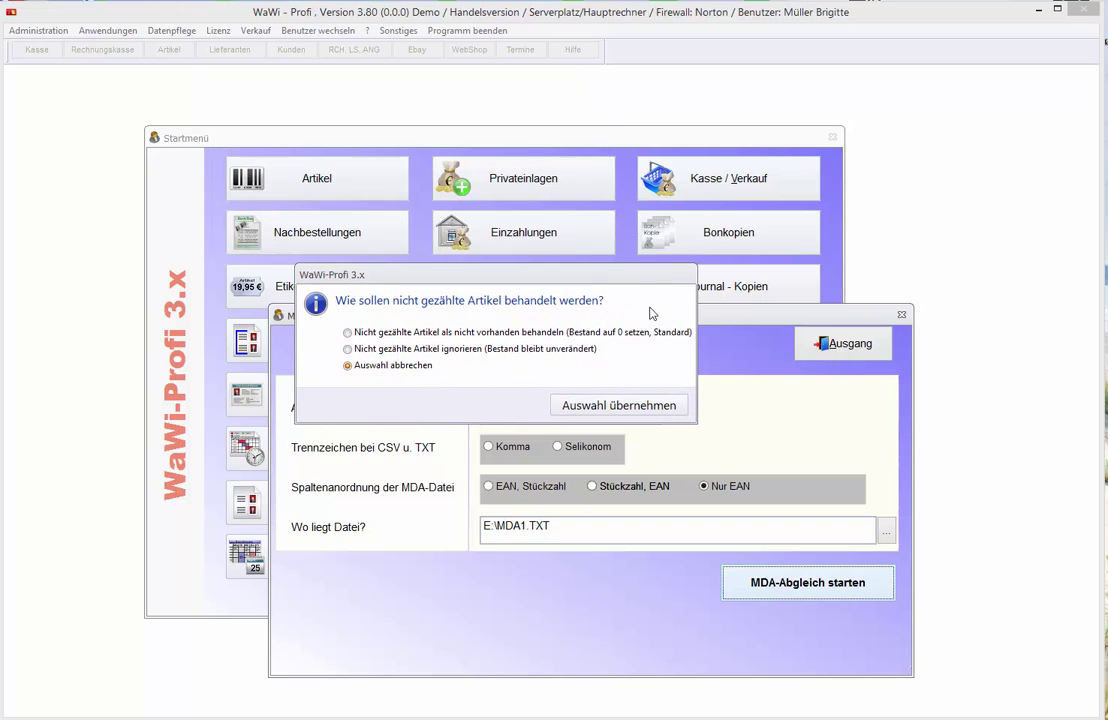
Treat uncounted articles as not present with stock set to 0, and leave the finished inventory list's preview
key("Up")
key("Up")
key("Down")
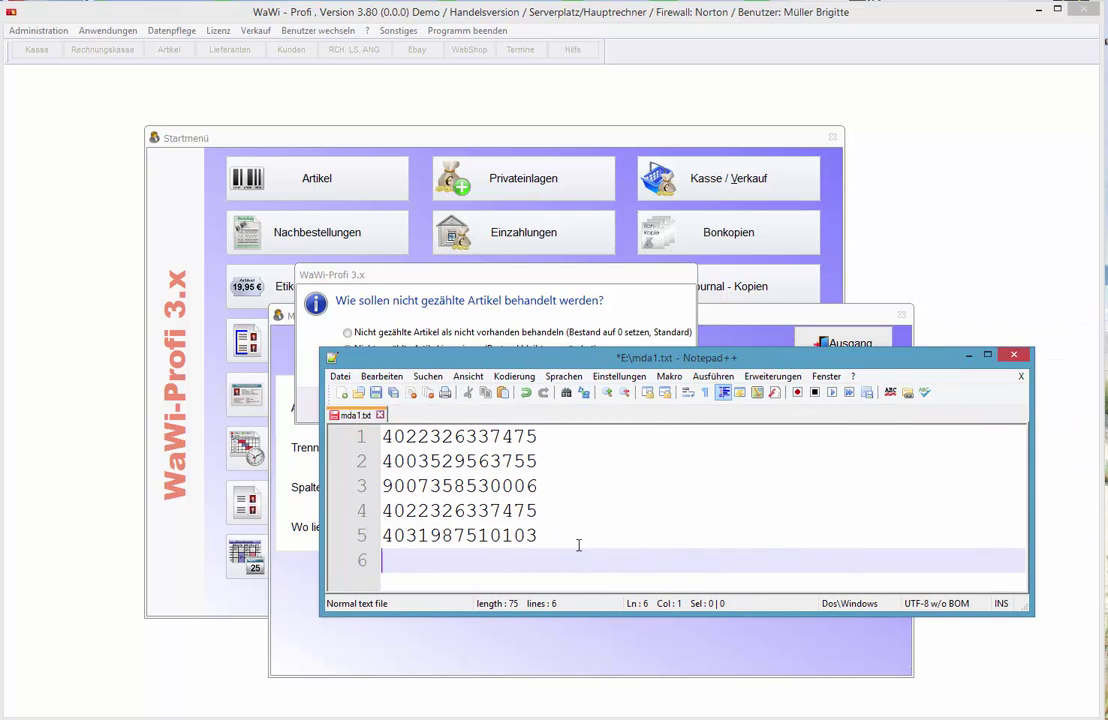
left_click_drag(554, 537, 372, 432)
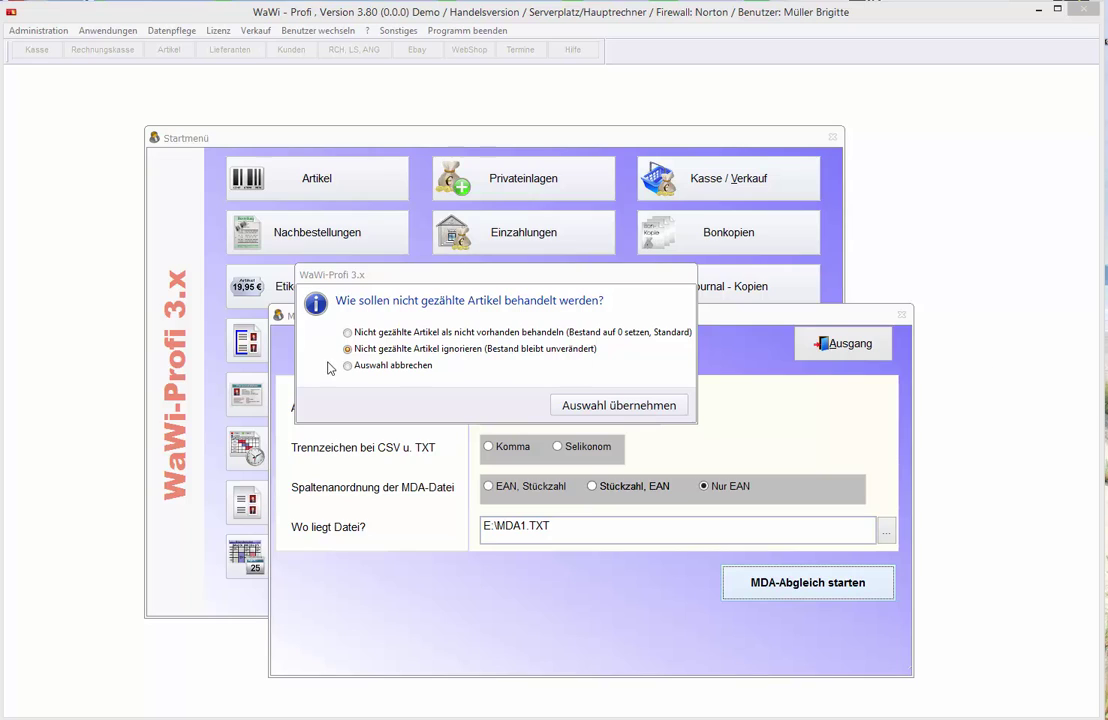
left_click(355, 332)
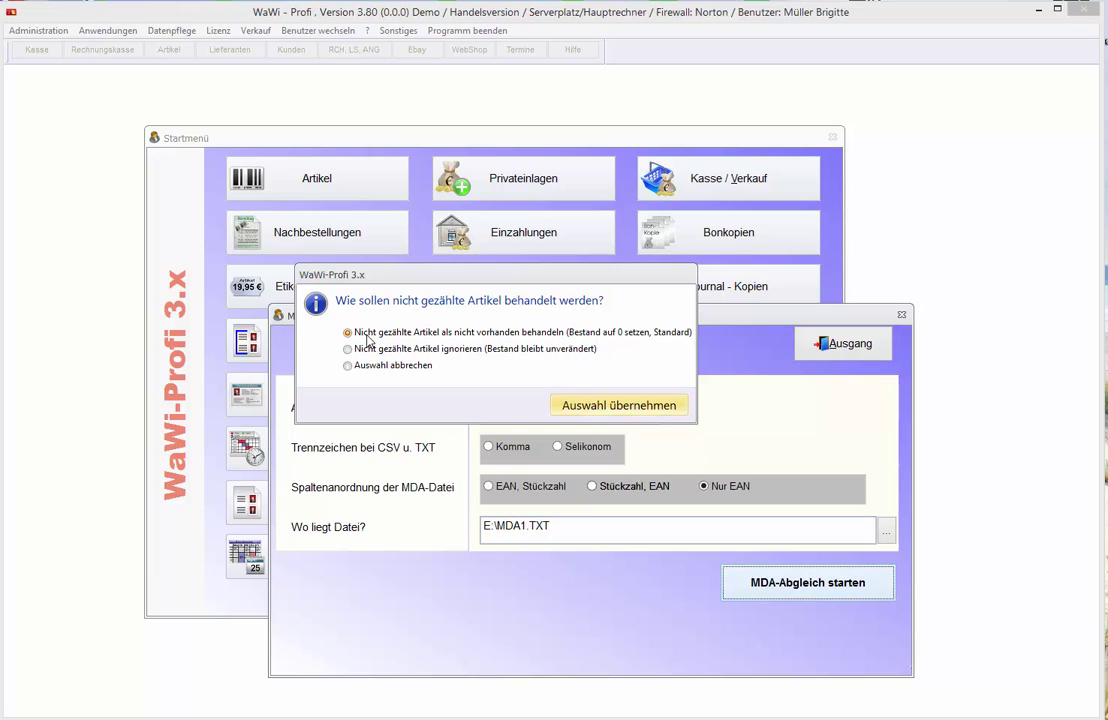
key("Return")
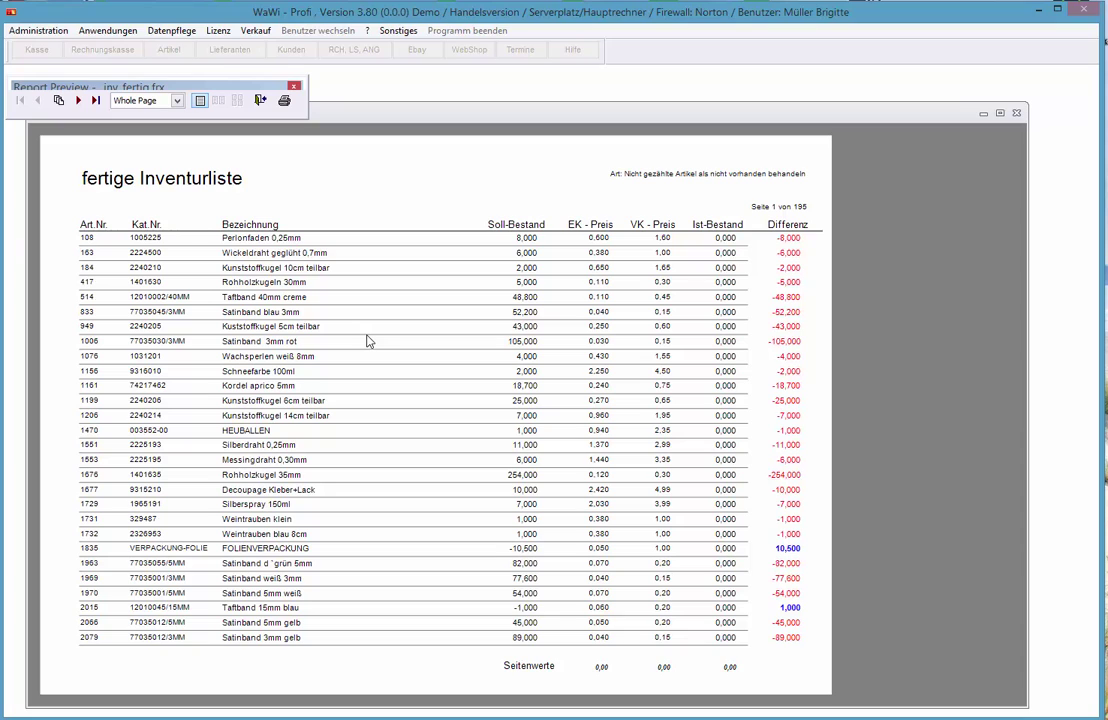
key("End")
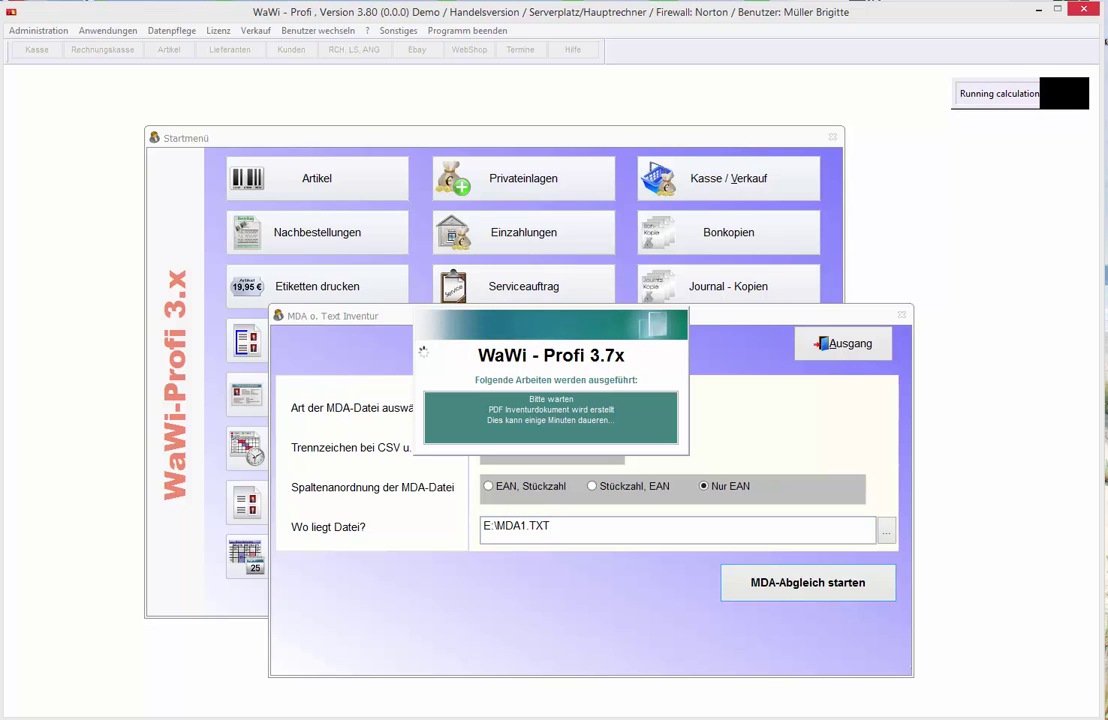
Open the WAWI_PROFI folder on drive E: in File Explorer
key("super+e")
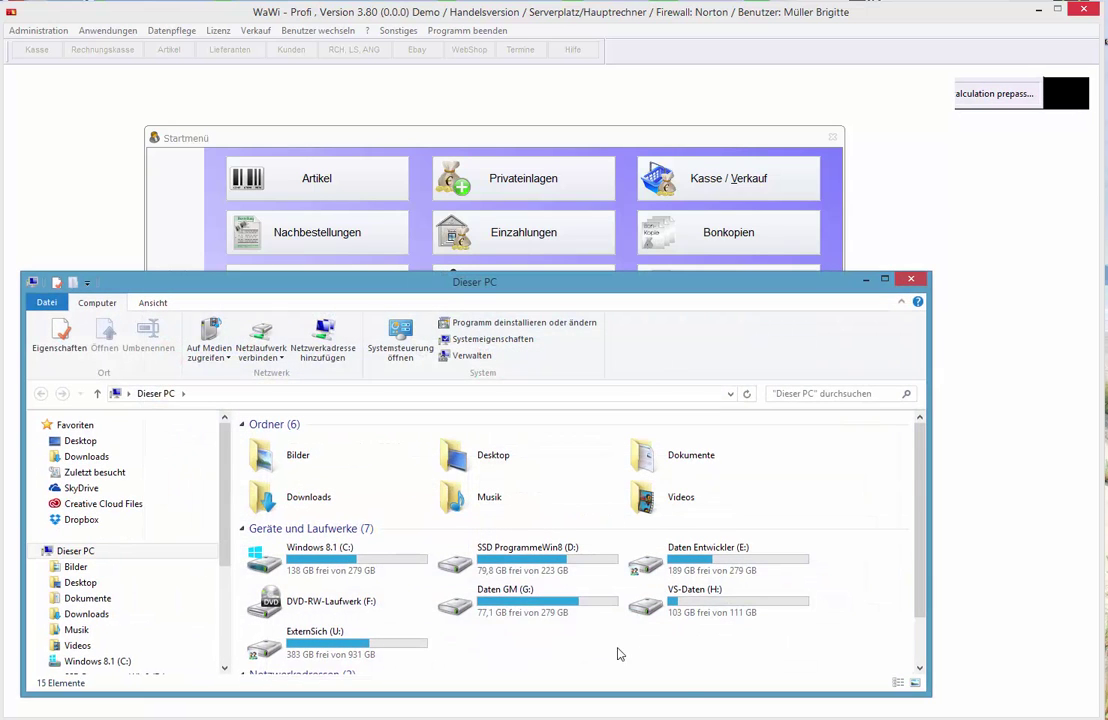
double_click(660, 566)
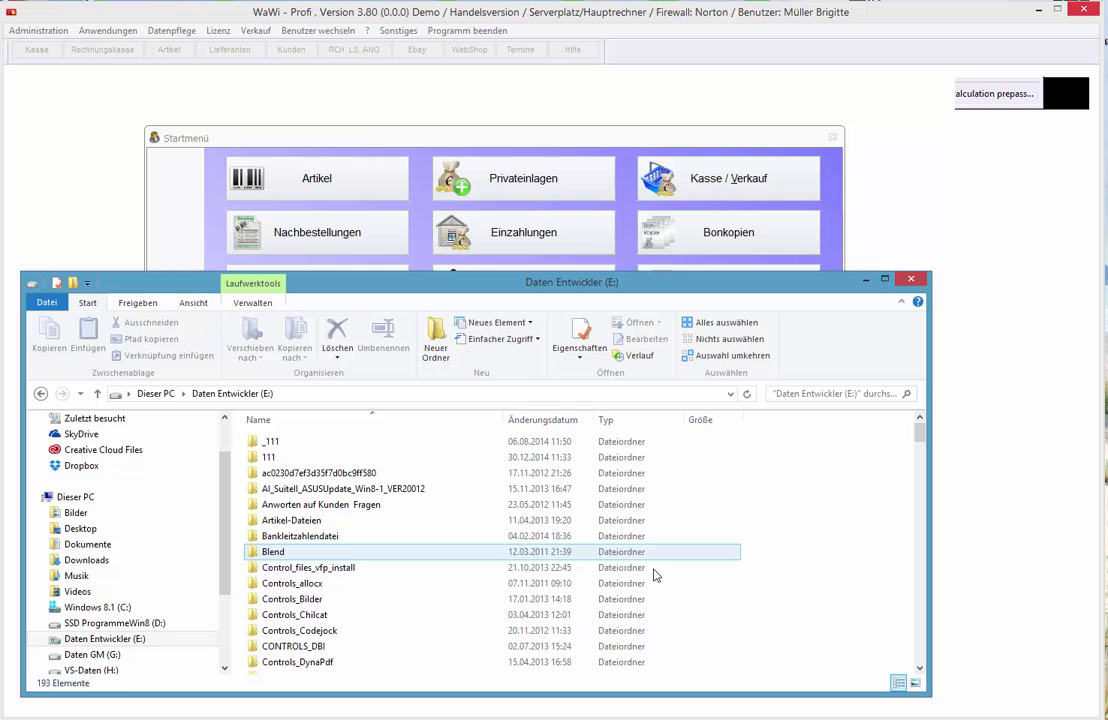
scroll(346, 635, "down", 1)
left_click(346, 640)
type("wawi")
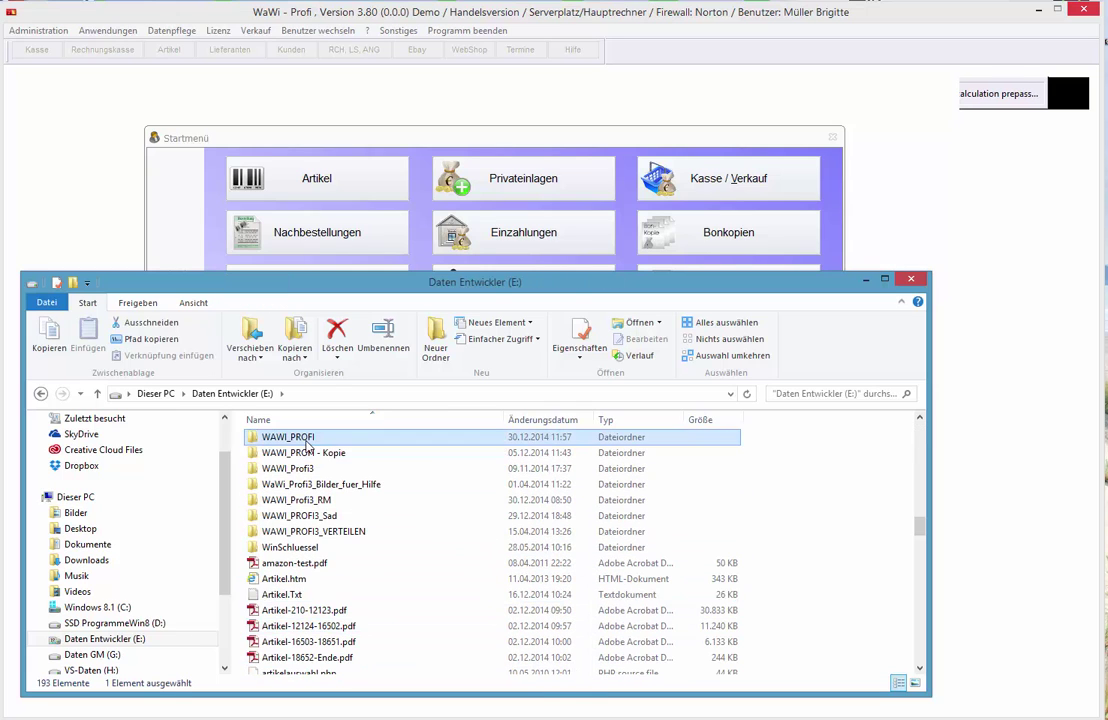
key("Return")
Open the Inventur subfolder of WAWI_PROFI
type("i")
key("Down")
key("Down")
key("Down")
key("Down")
key("Down")
key("Down")
key("Down")
key("Down")
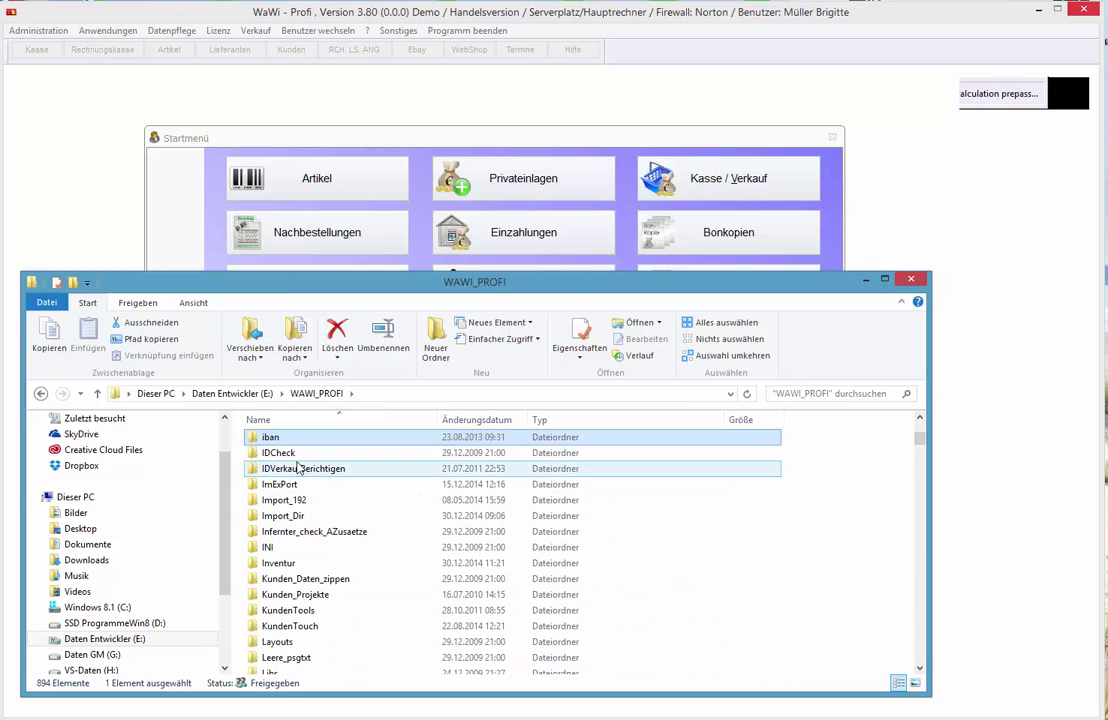
key("Return")
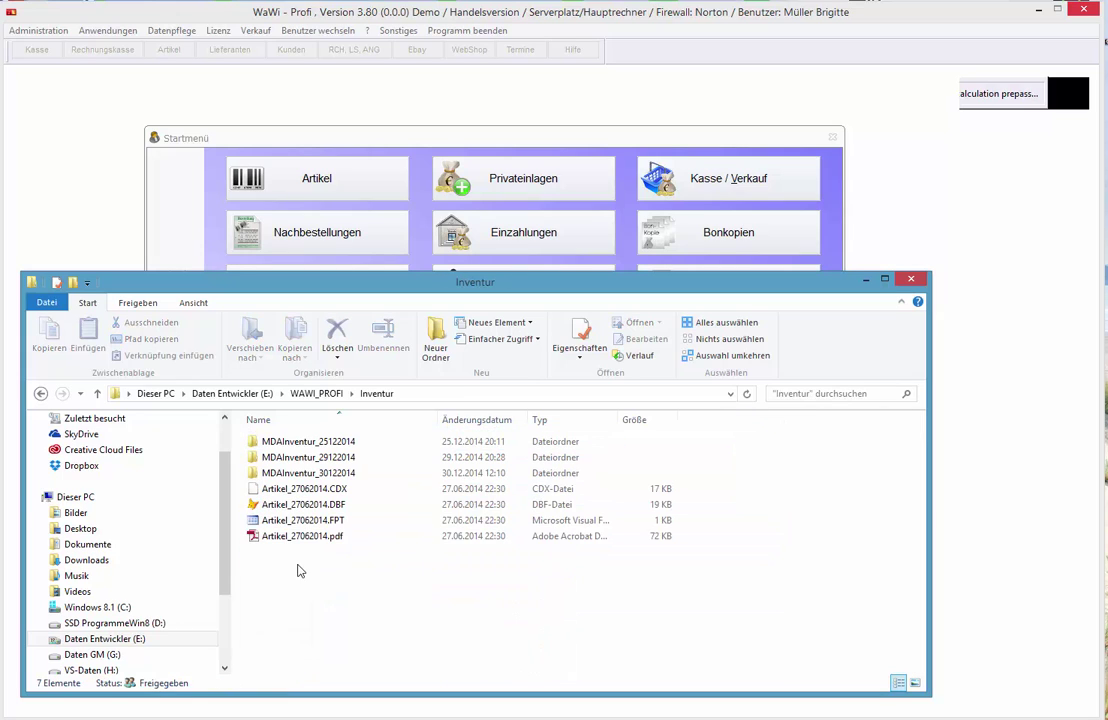
Open MDAInventur.pdf from the MDAInventur_30122014 folder and check the page count on its first page
double_click(348, 474)
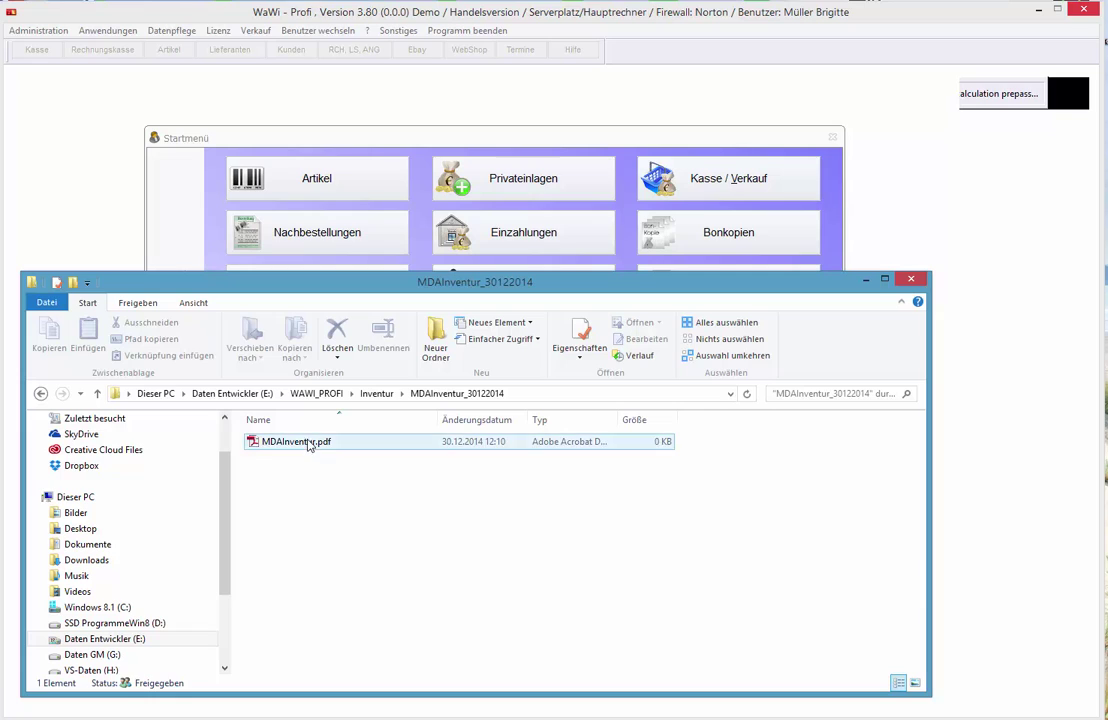
left_click(308, 445)
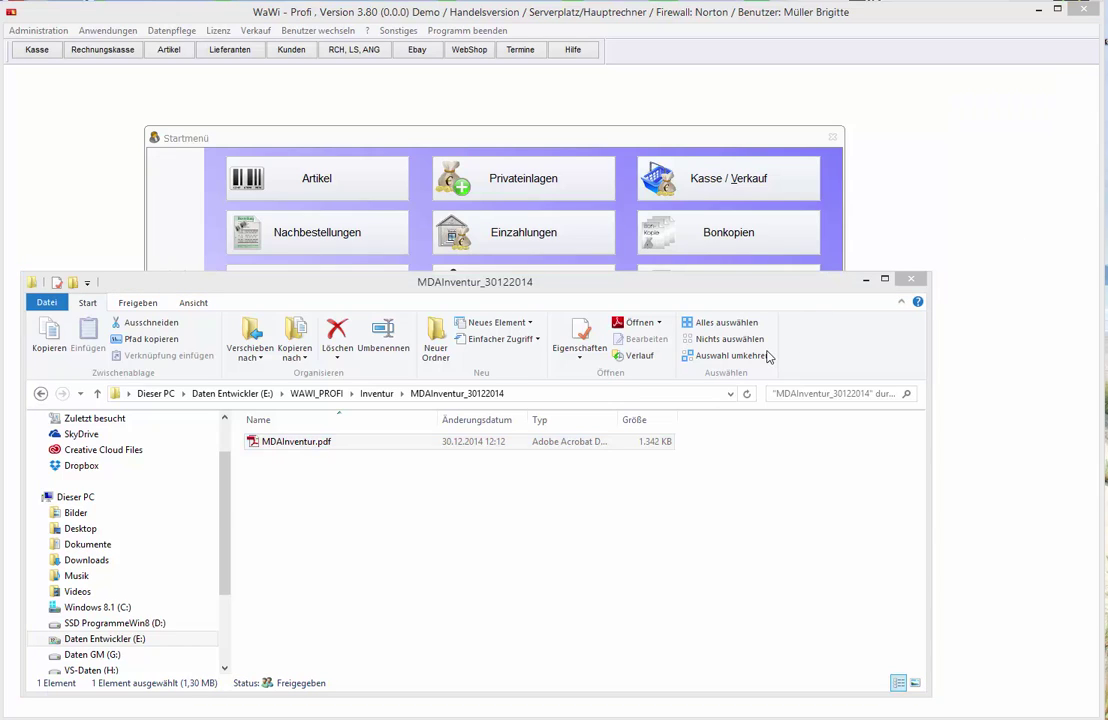
double_click(342, 444)
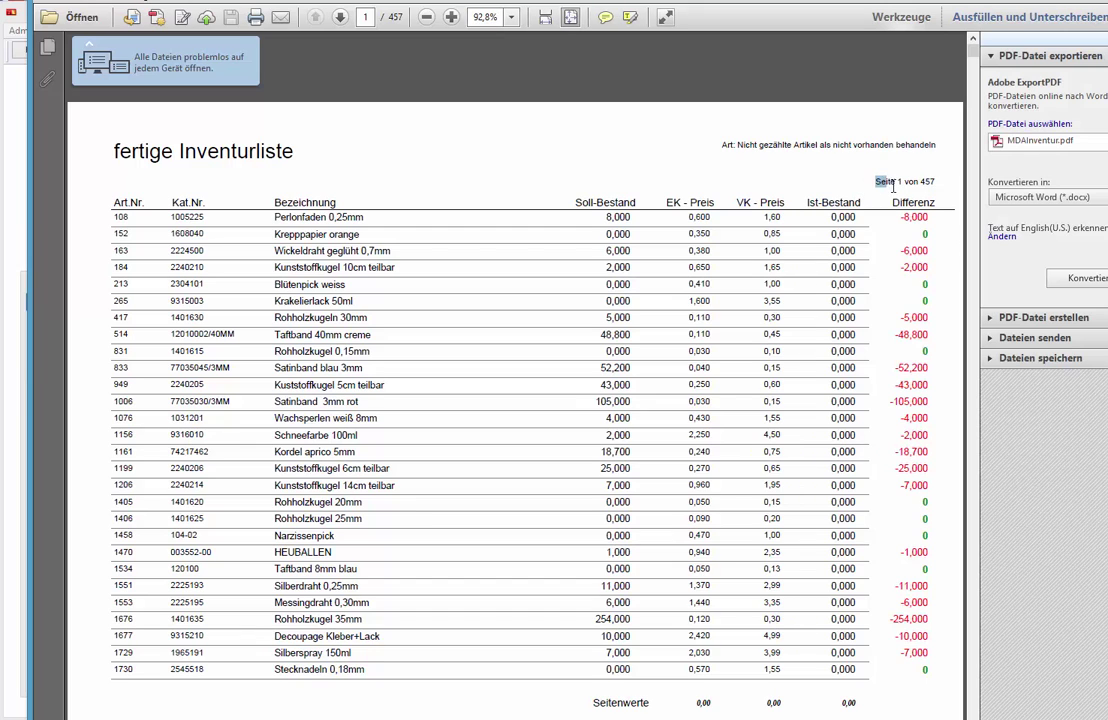
left_click_drag(874, 182, 927, 186)
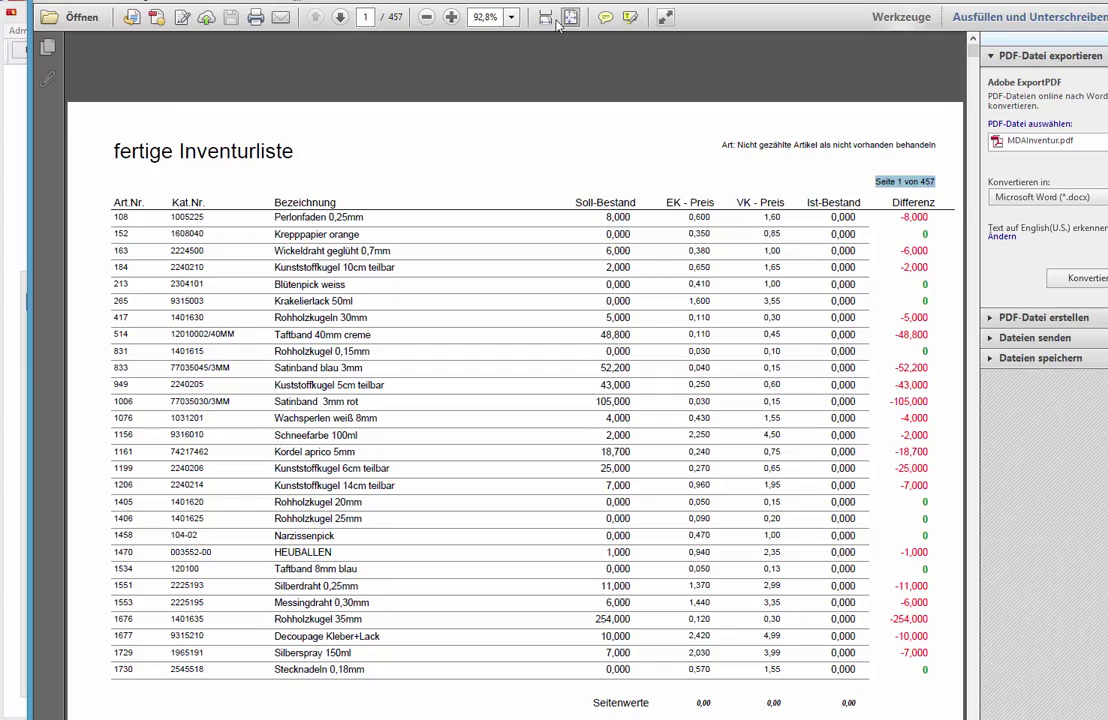
Go to the last page of the finished inventory list and check the Einkaufswert and Verkaufswert totals
left_click(340, 17)
left_click_drag(972, 45, 972, 712)
left_click_drag(896, 325, 934, 346)
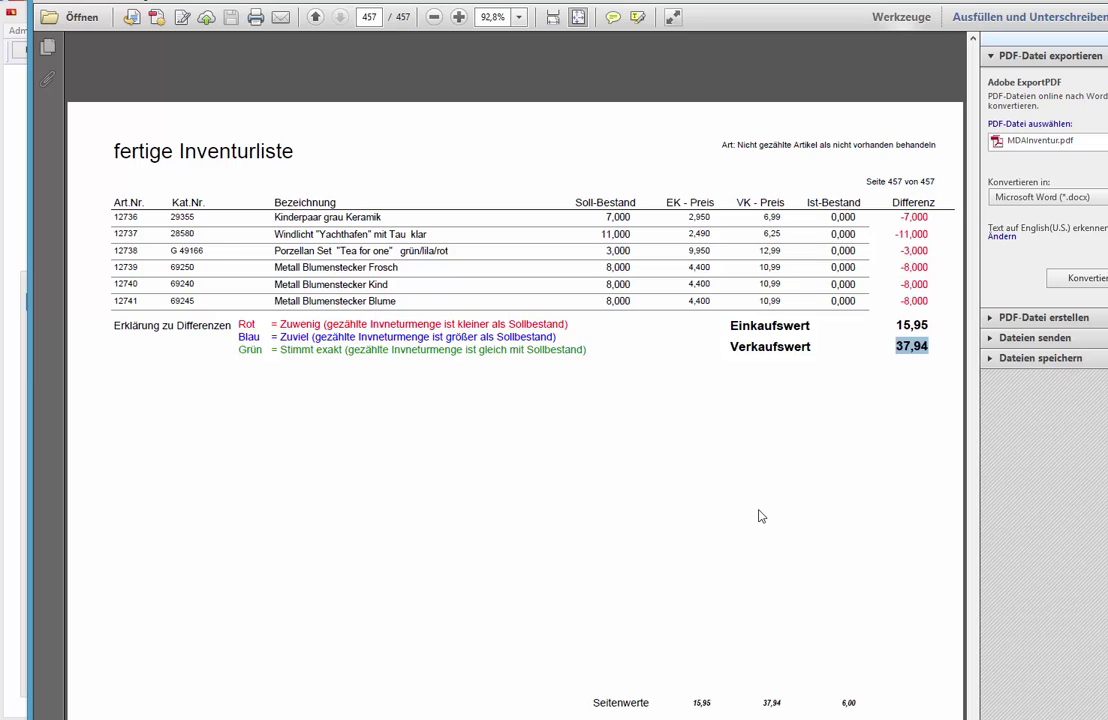
left_click(841, 287)
Go back to page 451, check article 12575's target stock, actual stock and difference, and close the PDF
scroll(820, 533, "up", 6)
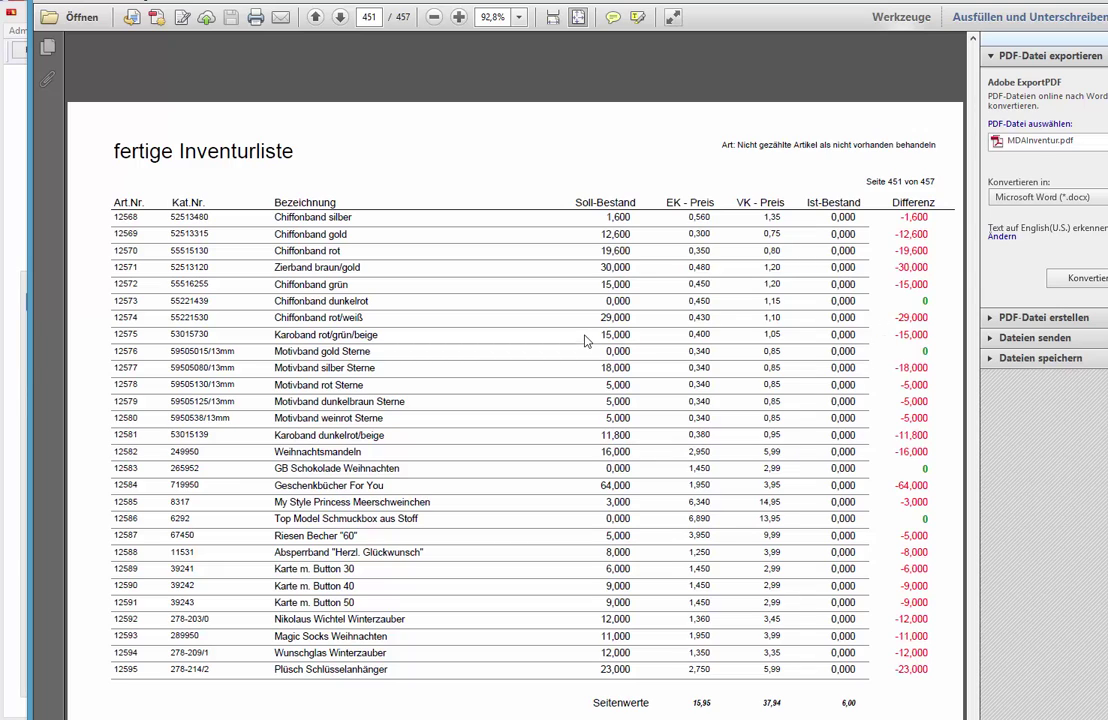
double_click(140, 336)
left_click_drag(600, 337, 640, 343)
left_click_drag(830, 340, 858, 342)
left_click_drag(898, 334, 929, 335)
double_click(136, 334)
key("alt+F4")
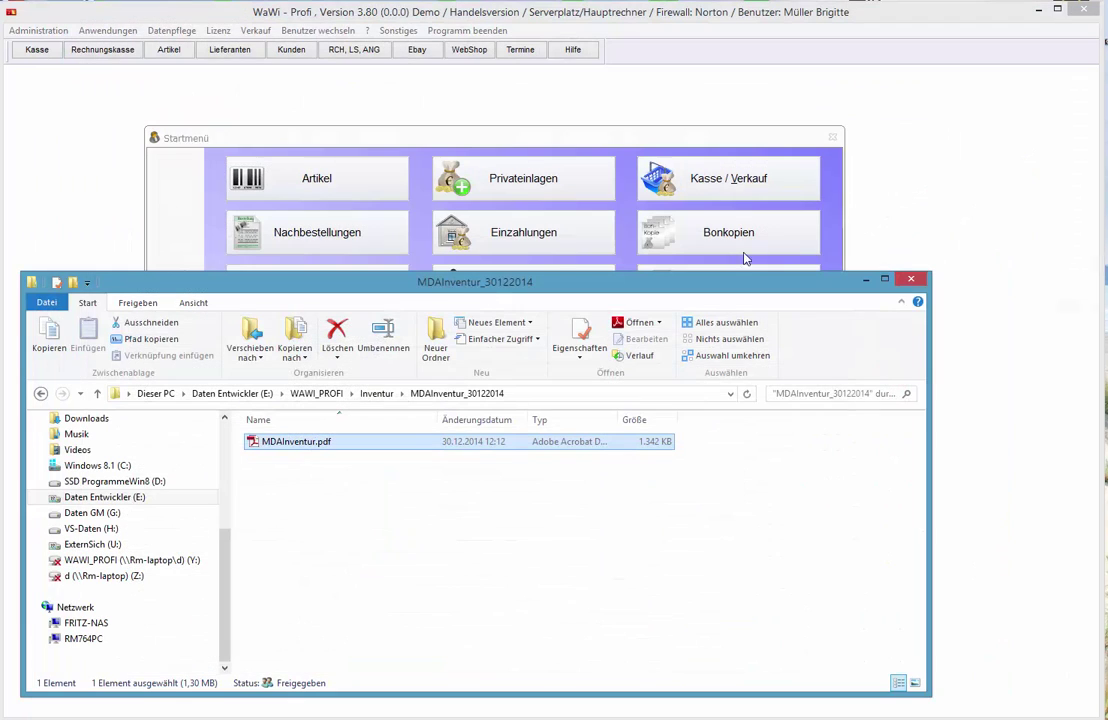
Close the folder window, display article 12575 in the article master and check its stock movements
key("alt+F4")
key("Return")
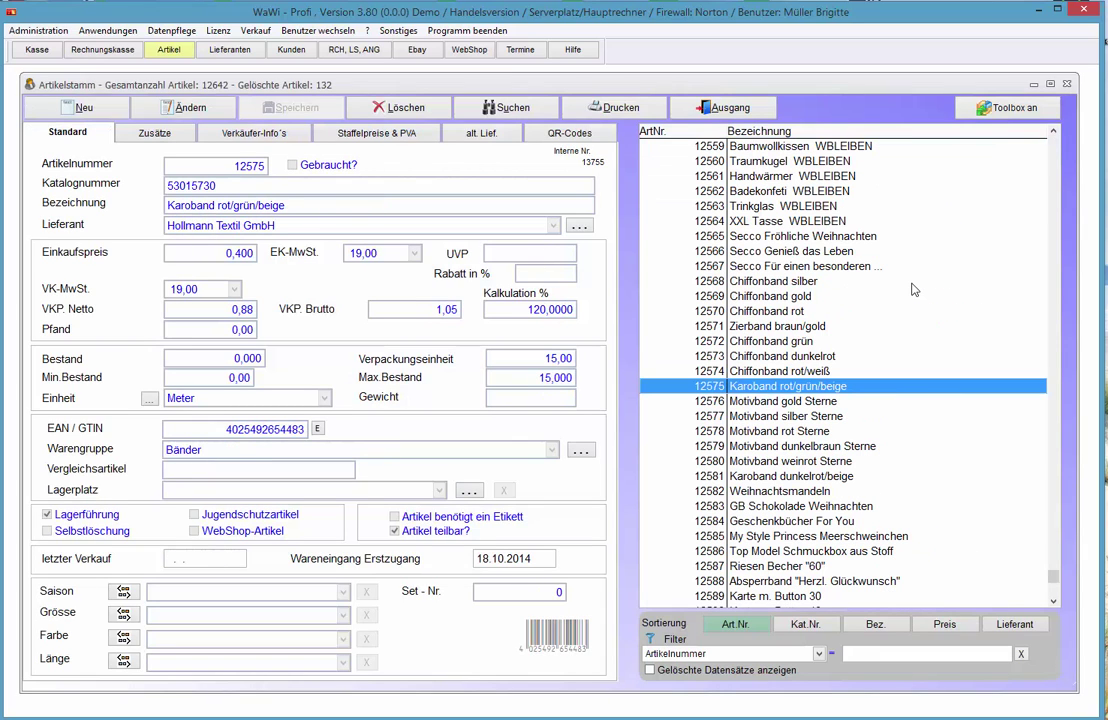
key("Menu")
key("Up")
key("Up")
key("Return")
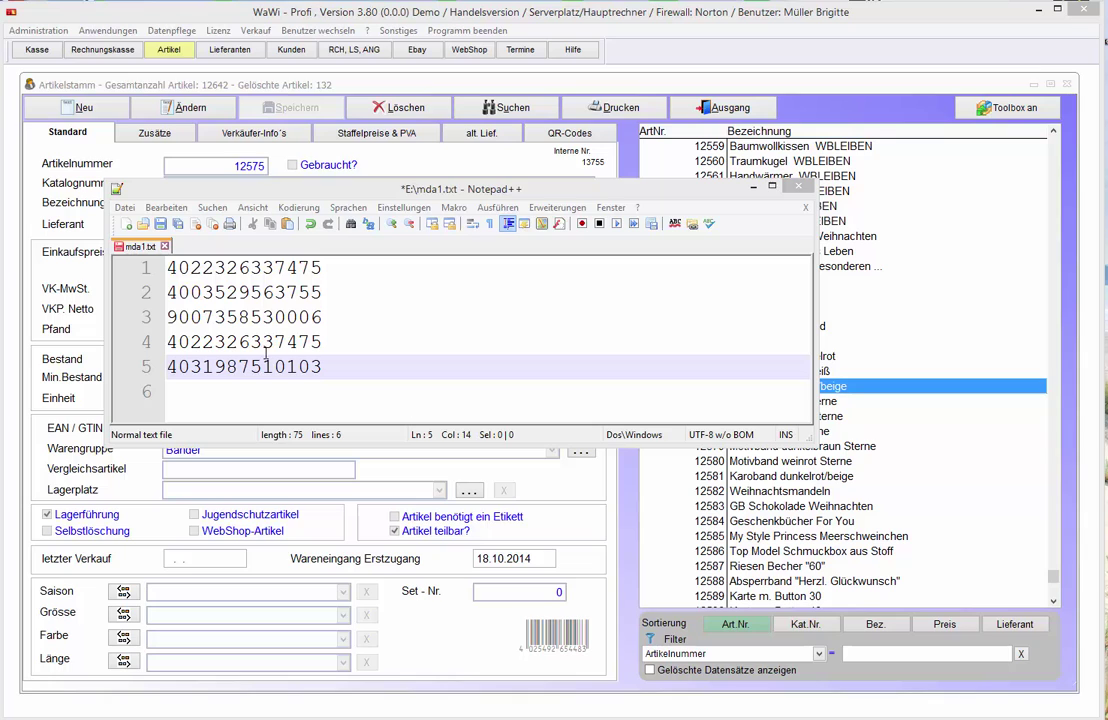
left_click(272, 341)
double_click(280, 342)
key("ctrl+c")
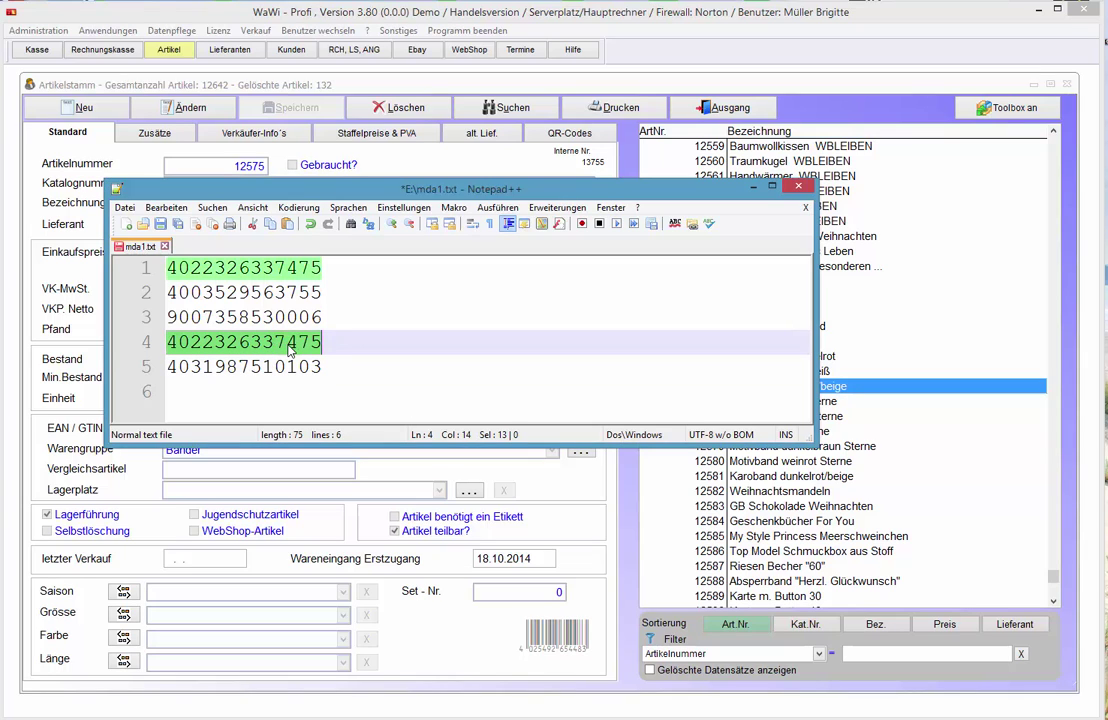
left_click(485, 112)
key("ctrl+v")
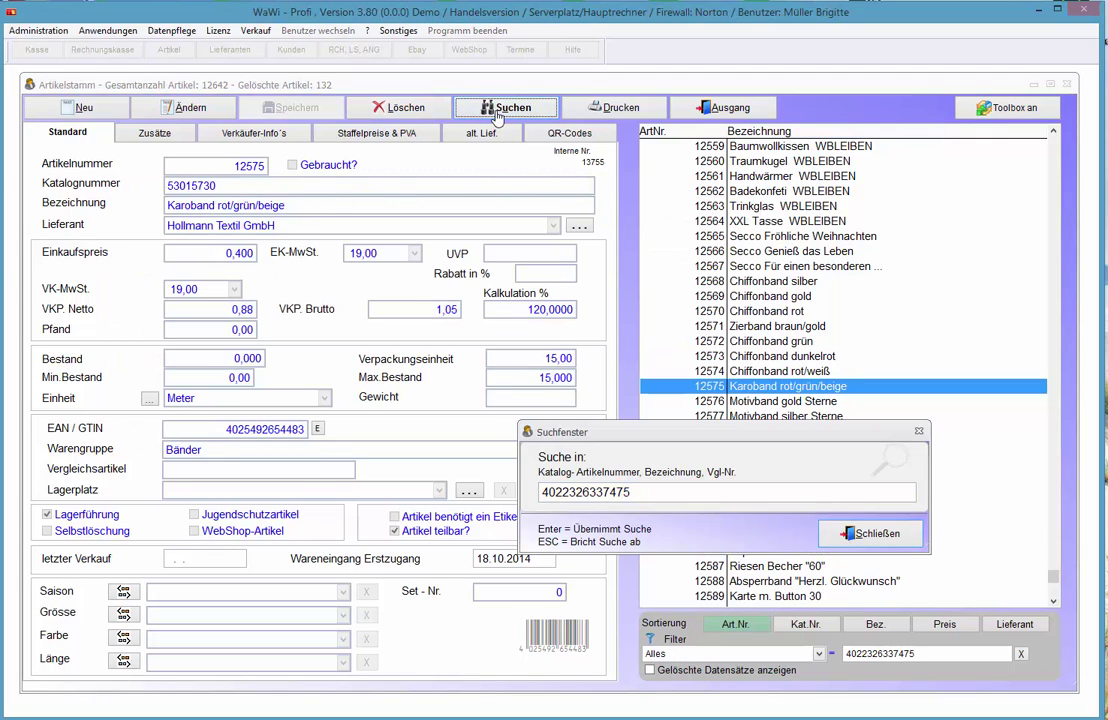
key("Return")
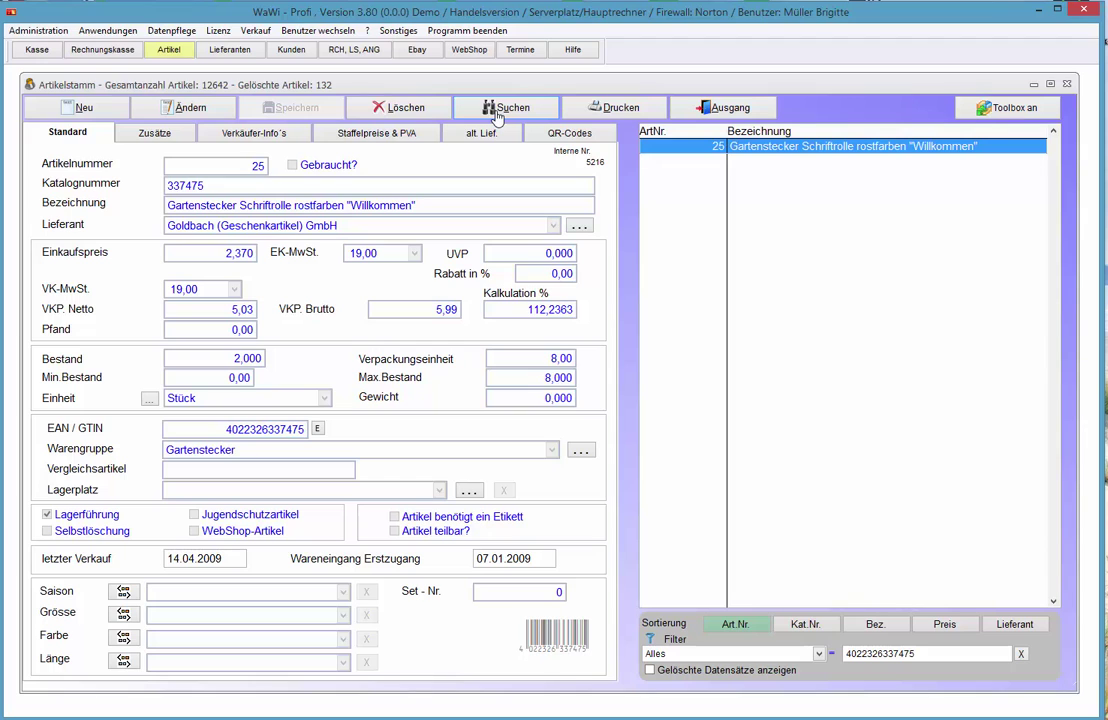
Examine the Gegenüberstellung of stock movements for article 25, including the write-offs, and return to the start menu
key("shift+F10")
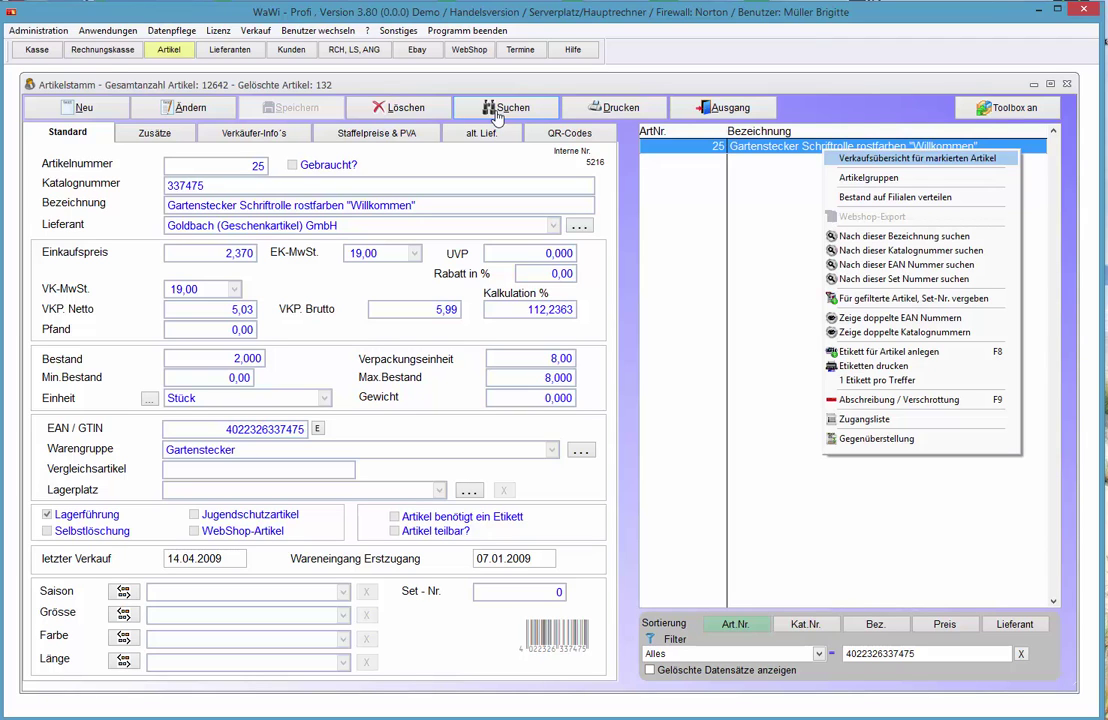
key("Down")
key("Down")
key("Down")
key("Down")
key("Down")
key("Down")
key("Down")
key("Down")
key("Down")
key("Down")
key("Down")
key("Down")
key("Down")
key("Down")
key("Down")
key("Return")
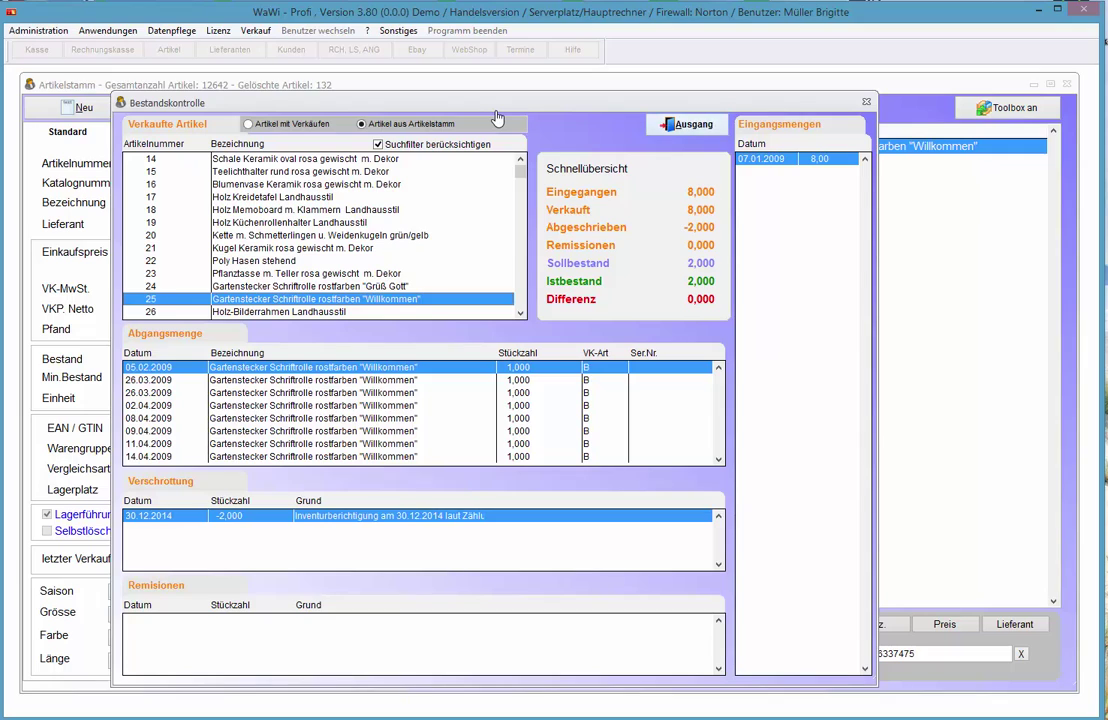
key("Escape")
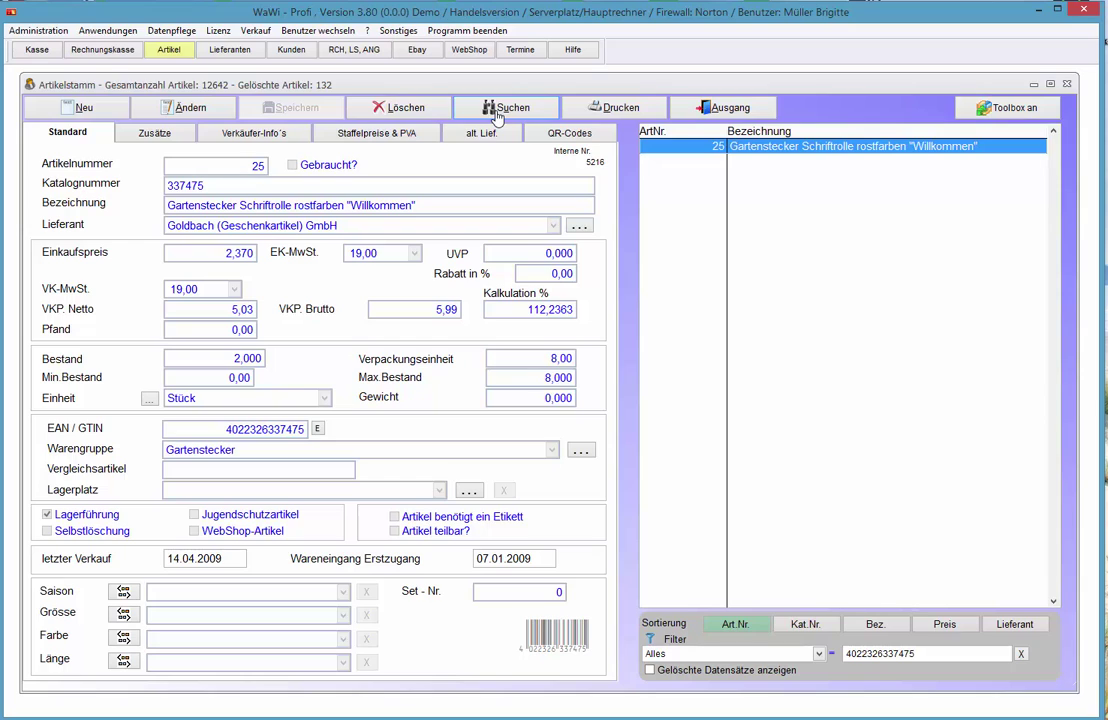
key("Escape")
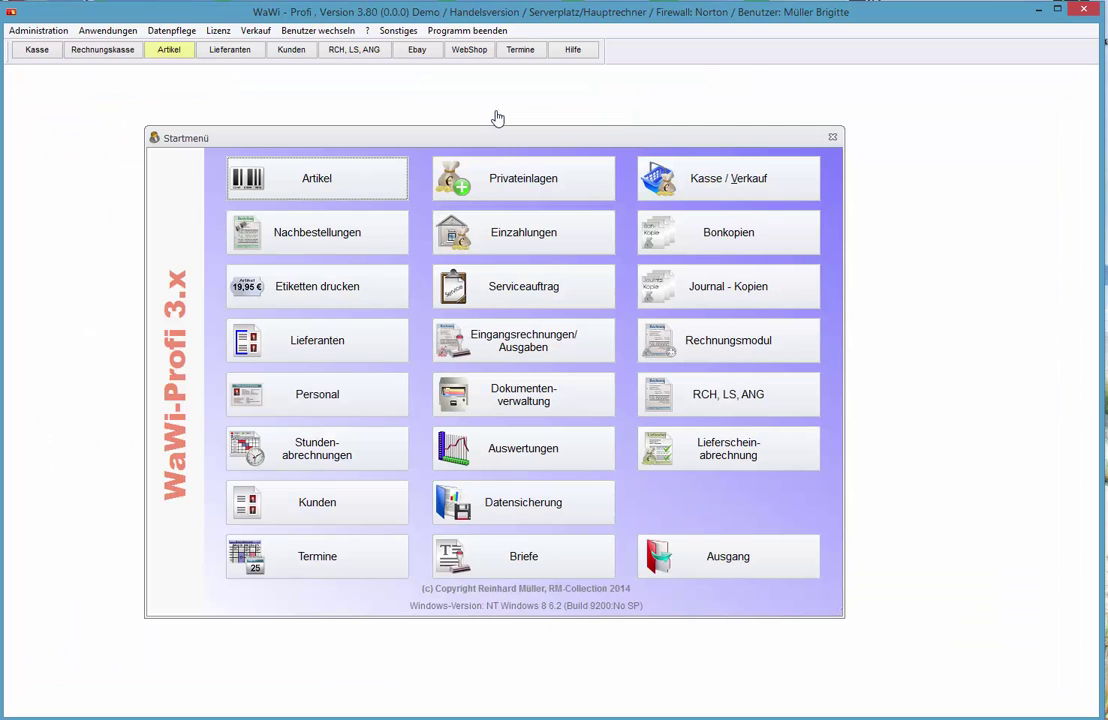